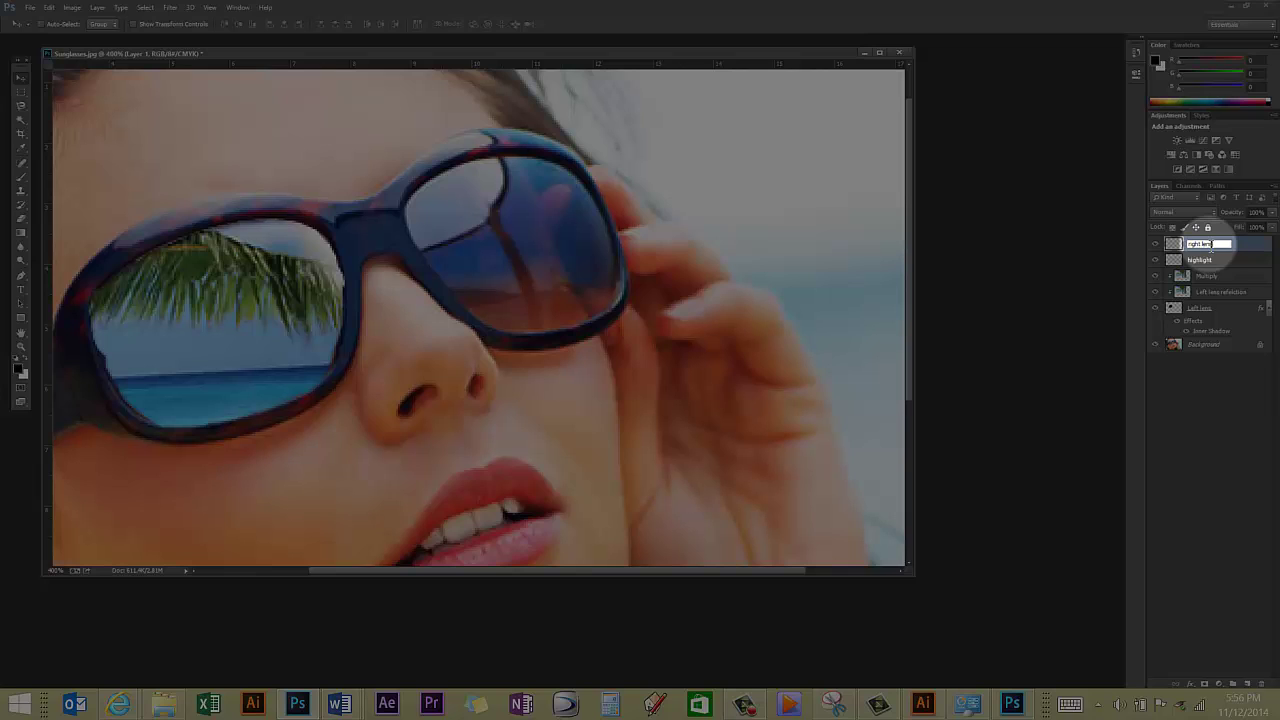
On the layer named "right lens", outline the uncovered sunglasses lens with the Magnetic Lasso and fill the selection with the black foreground colour.
key(Return)
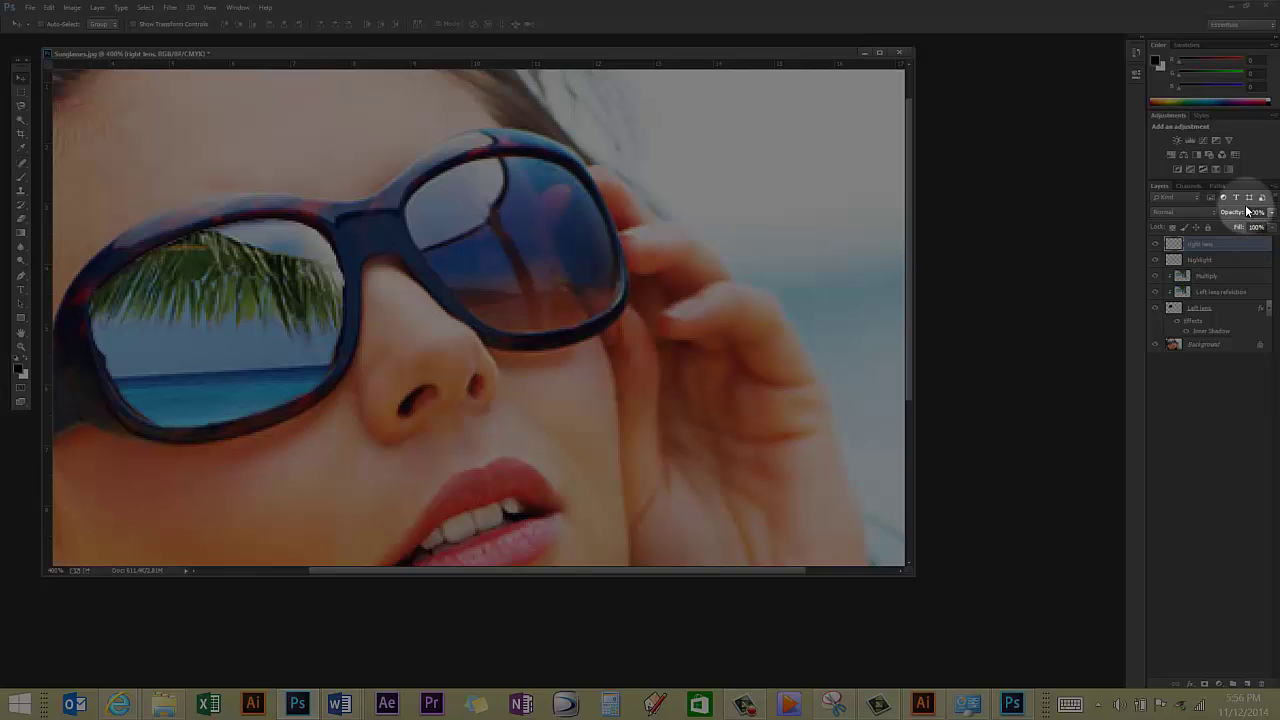
click(22, 108)
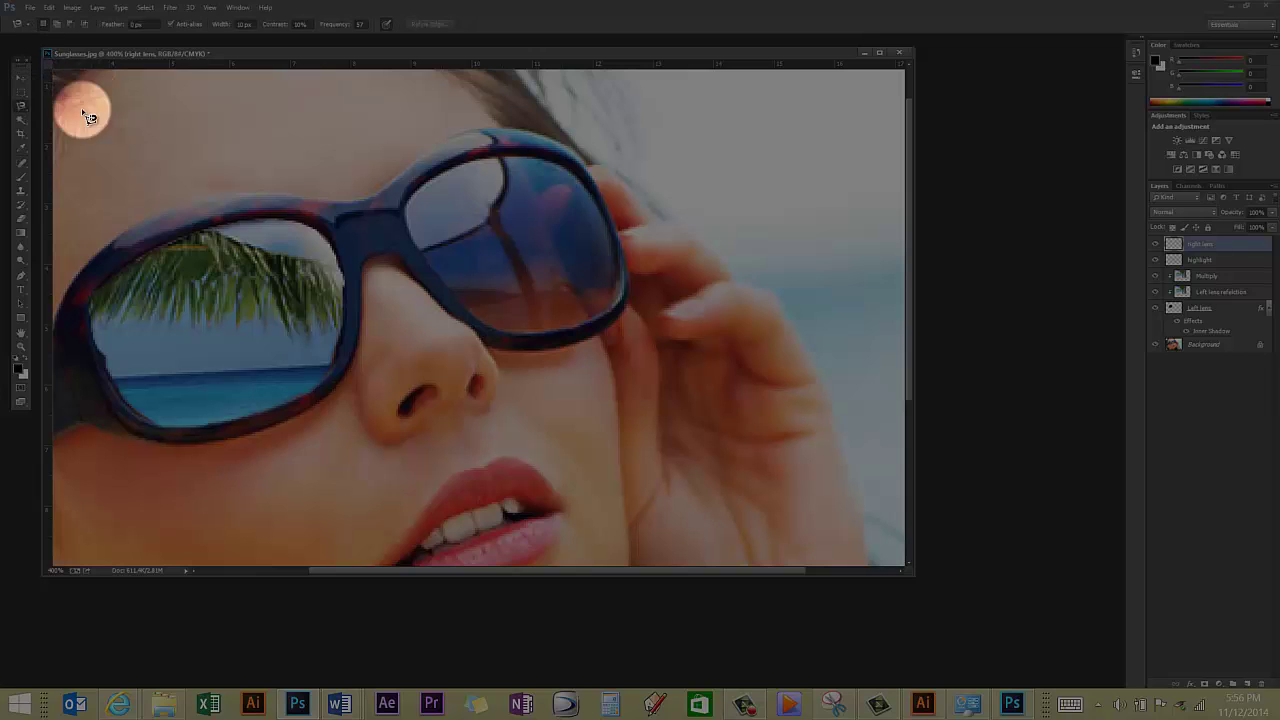
click(410, 218)
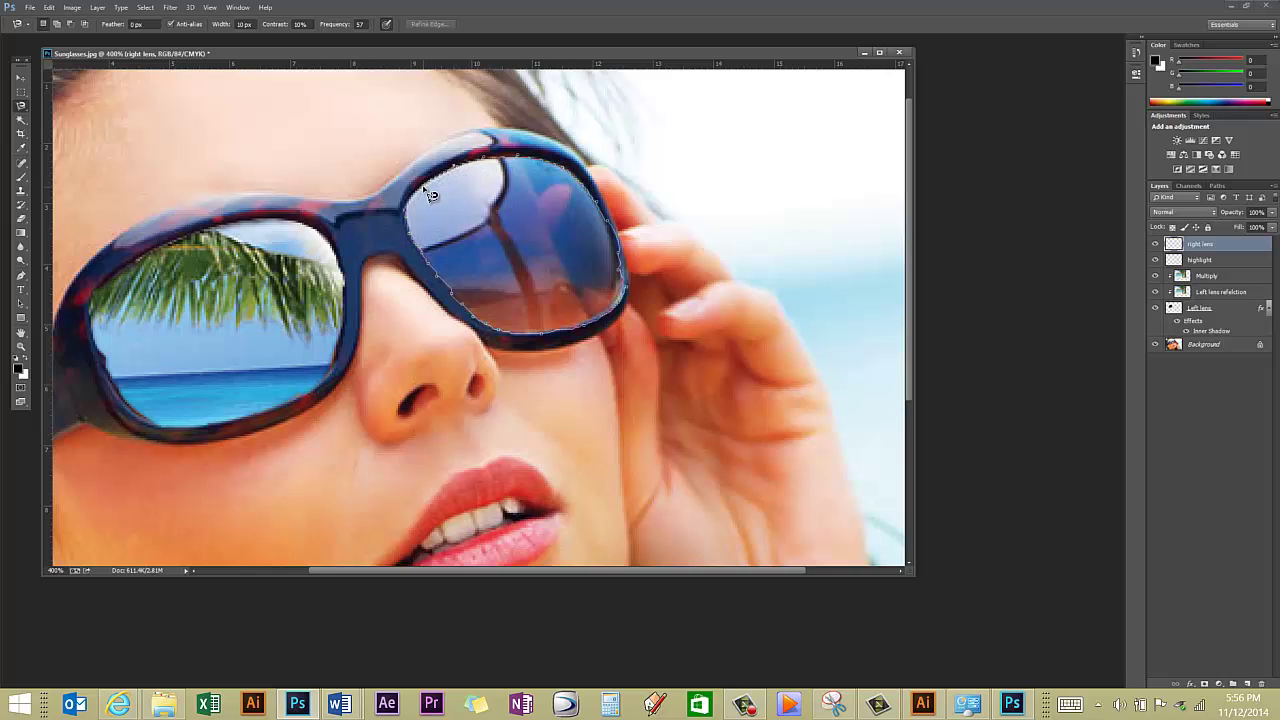
click(412, 218)
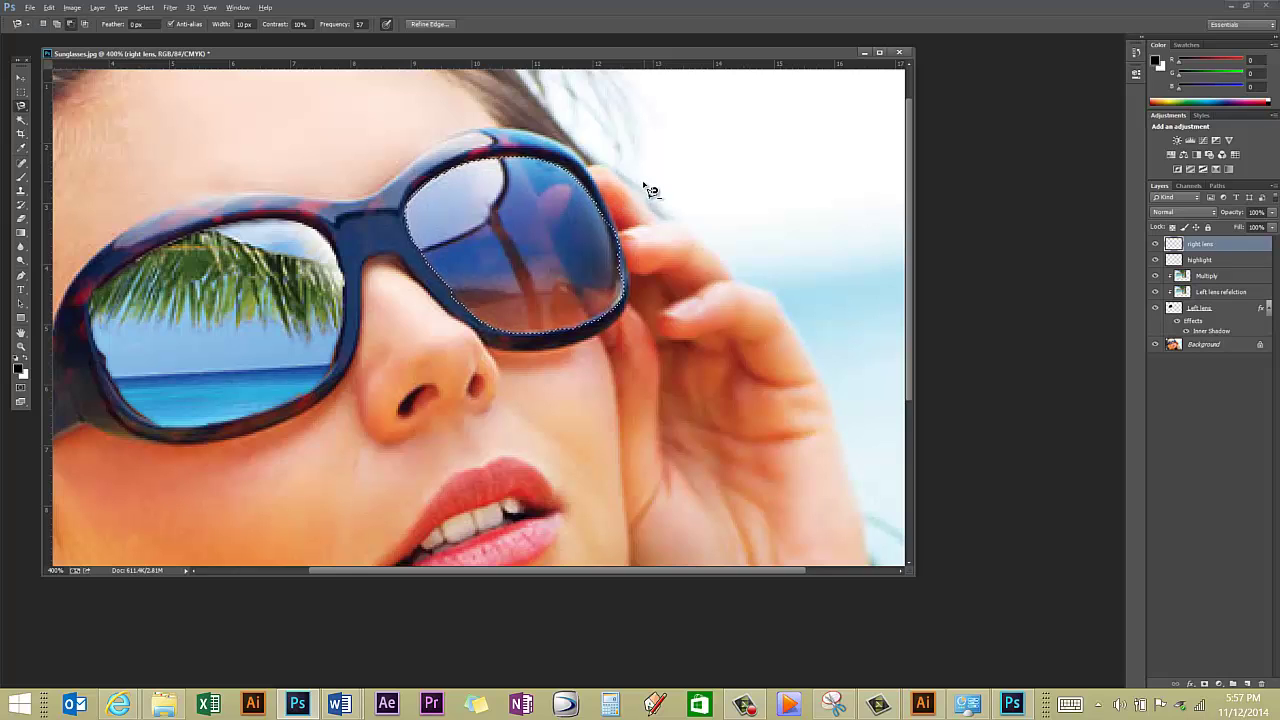
key(alt+BackSpace)
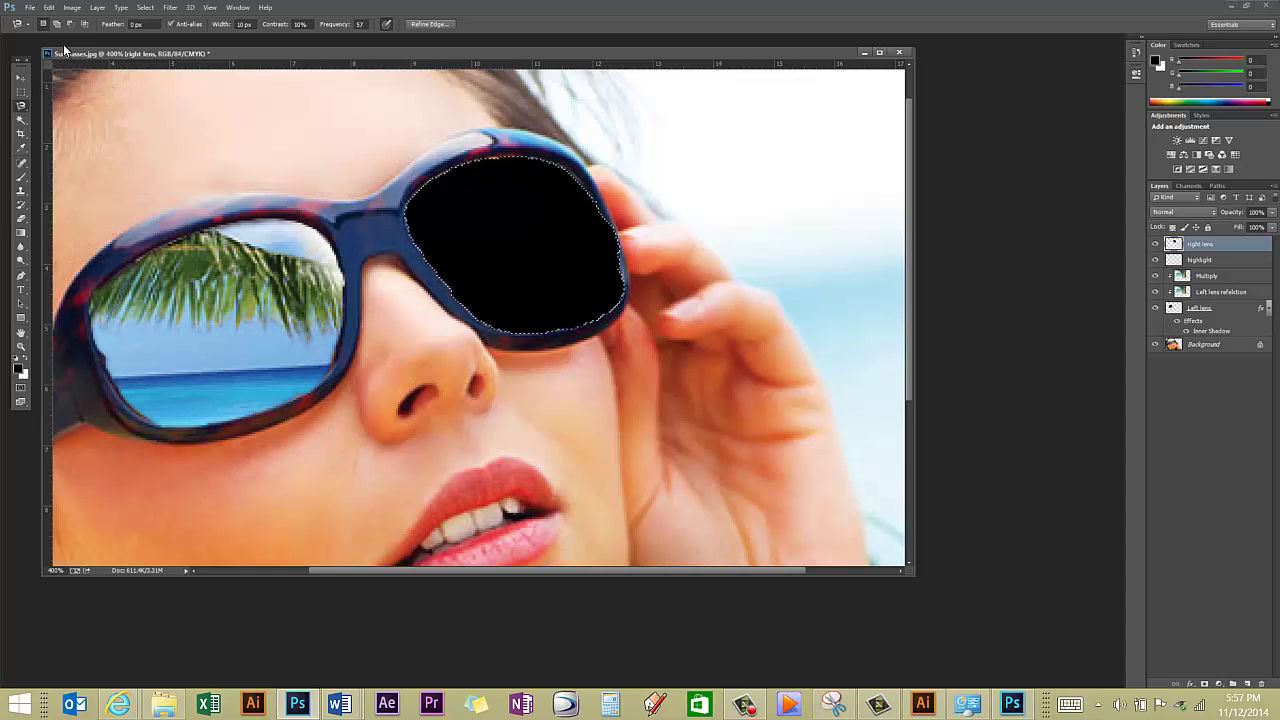
Open the thebeach image from the Photoshop folder and separate it into its own floating window.
click(30, 9)
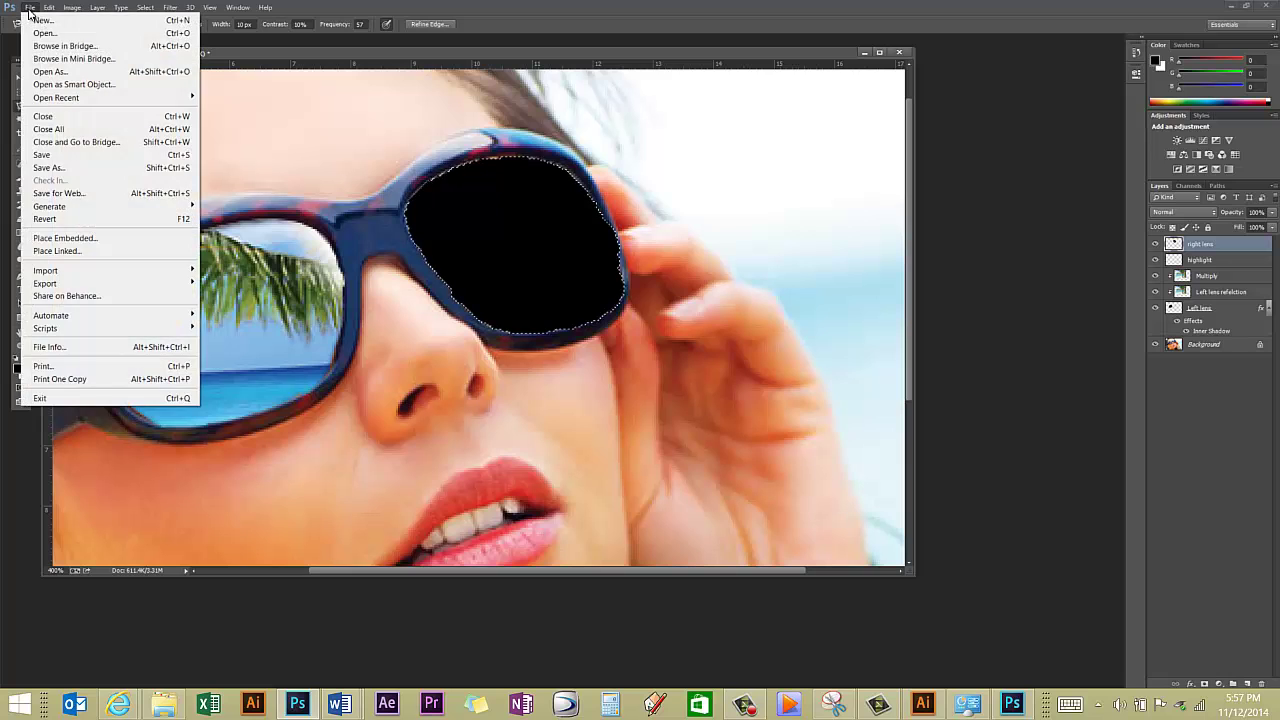
click(43, 31)
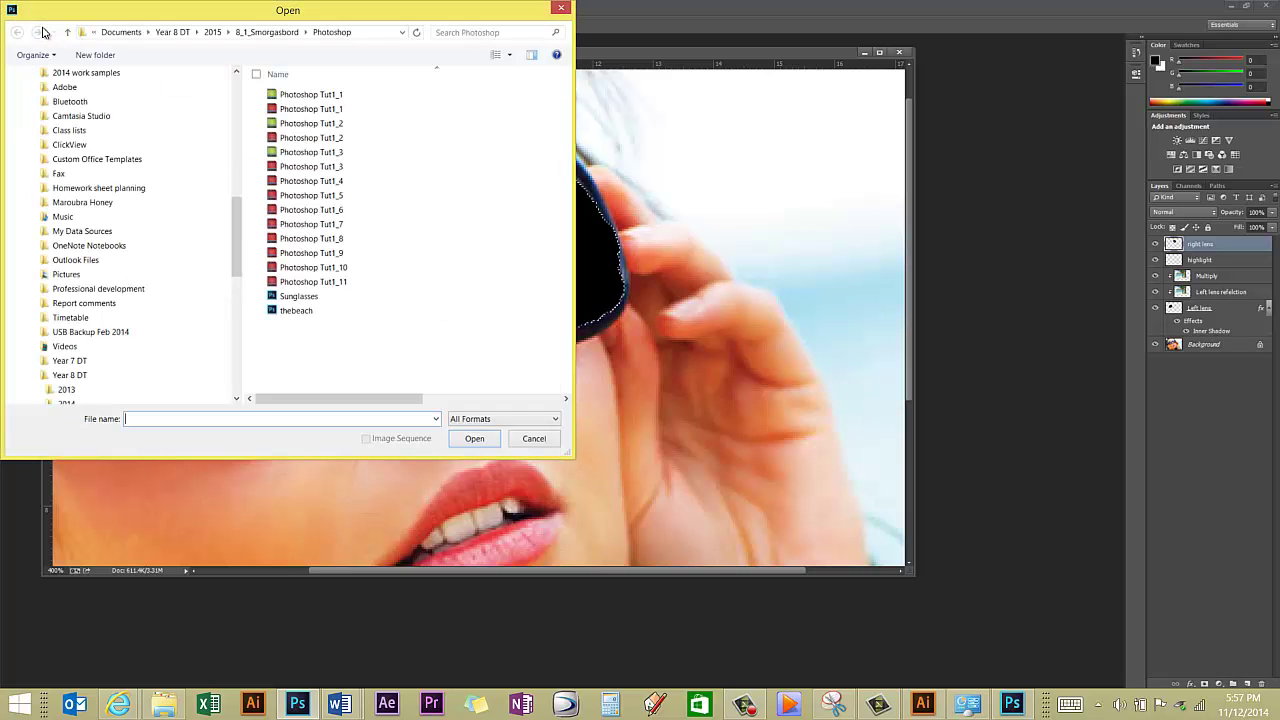
click(300, 311)
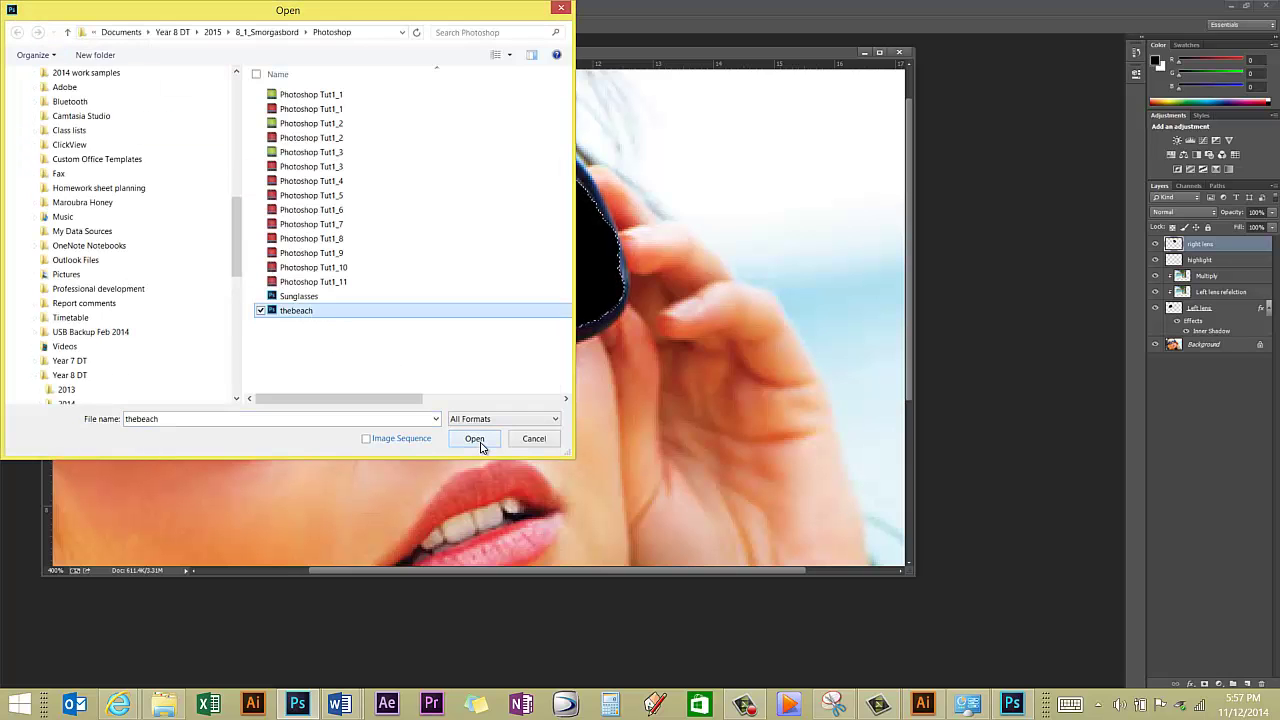
click(475, 439)
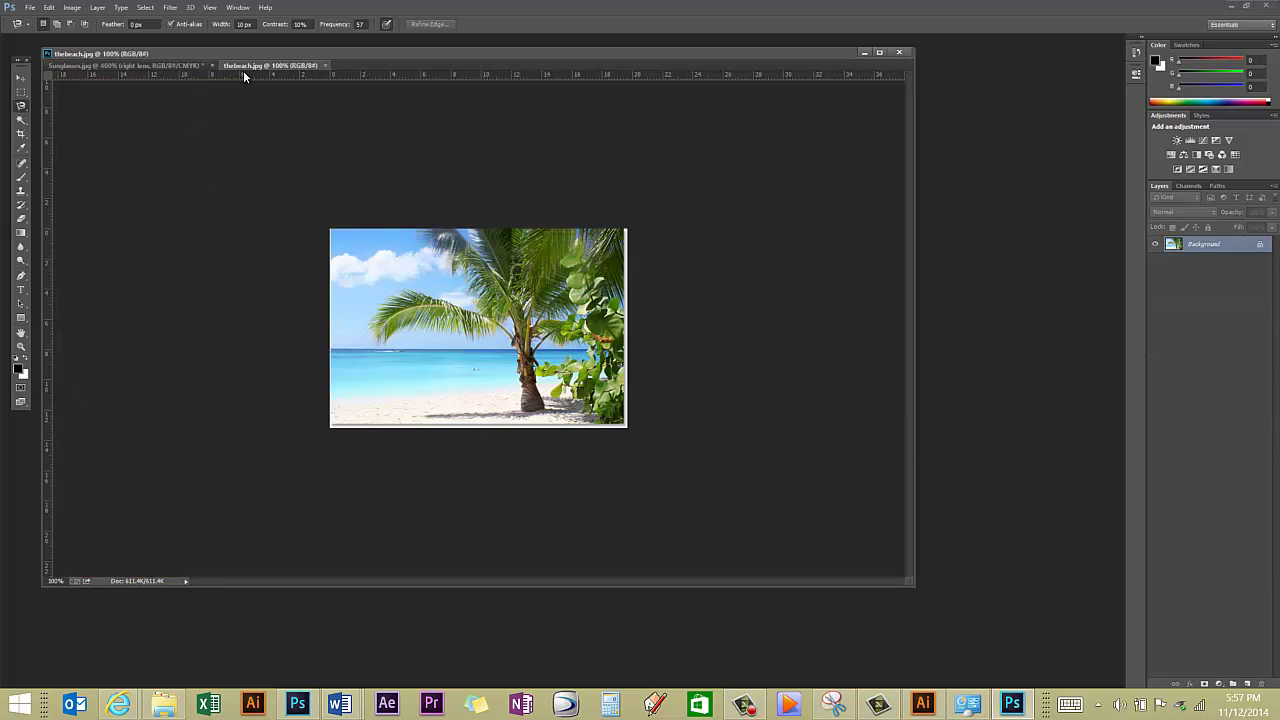
drag(269, 66, 616, 131)
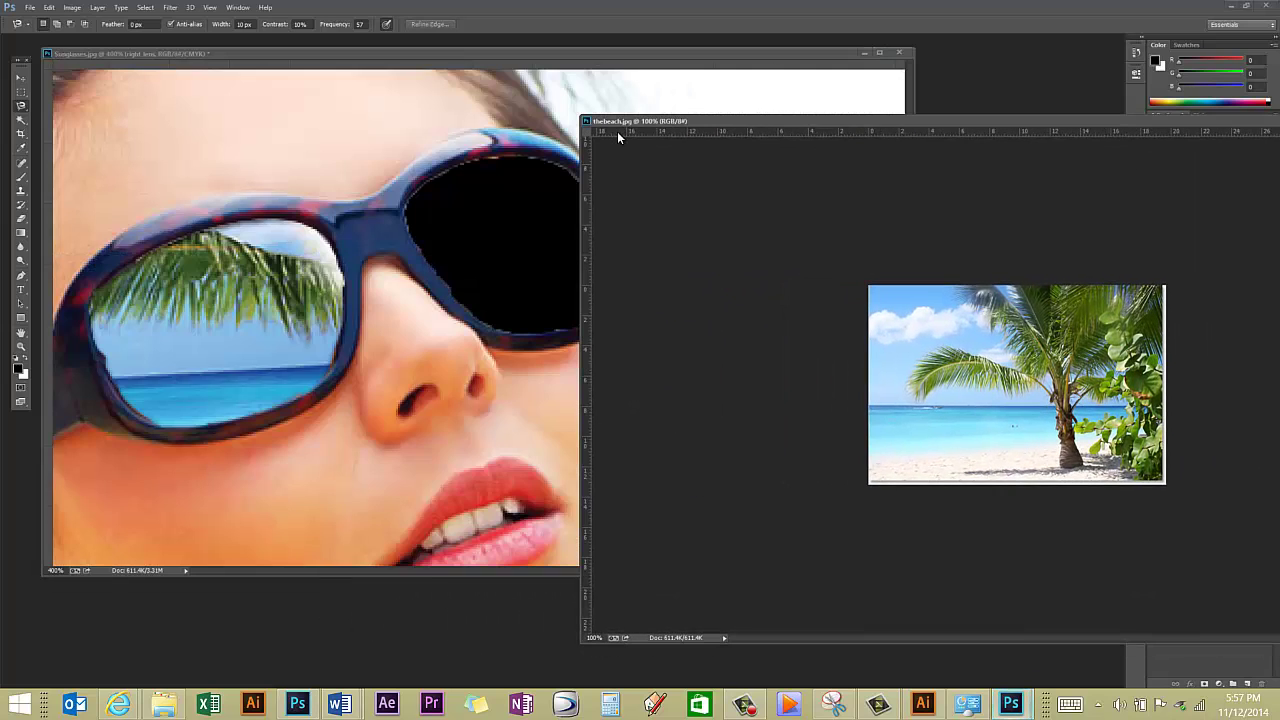
Copy the beach picture into Sunglasses.jpg with the Move tool, clear the lens selection, and close thebeach.jpg.
click(20, 77)
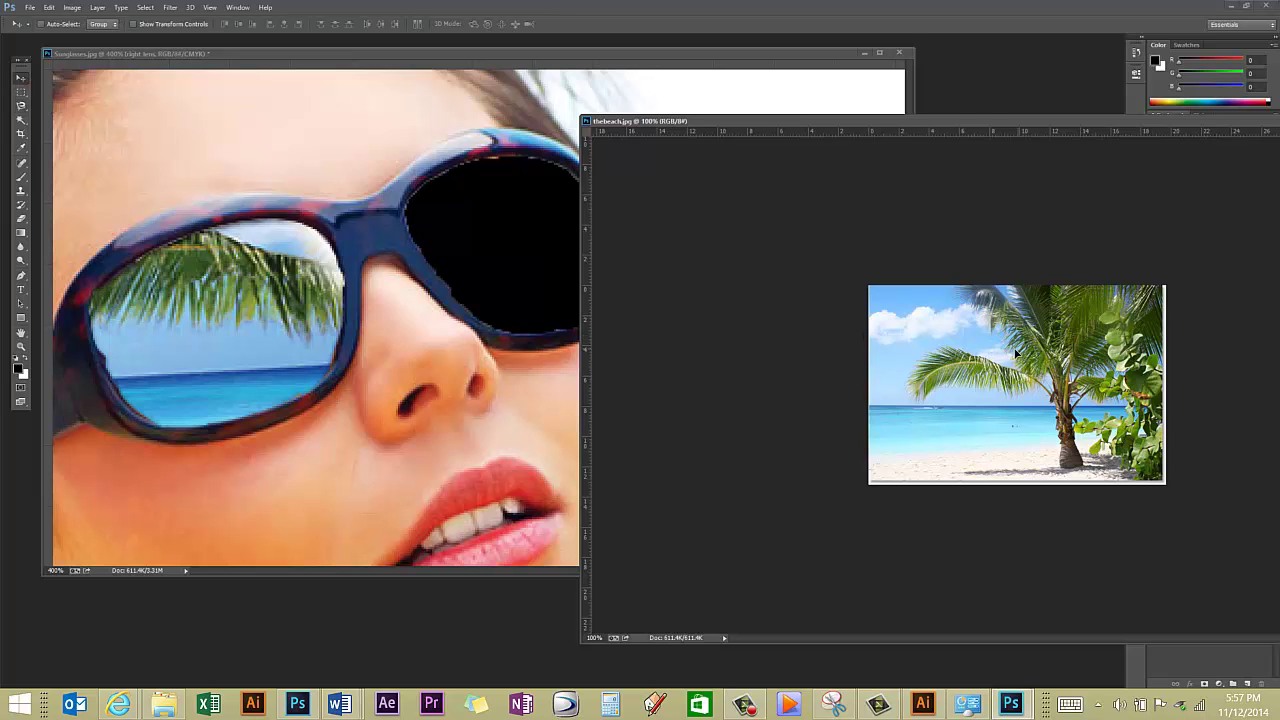
drag(1016, 350, 447, 266)
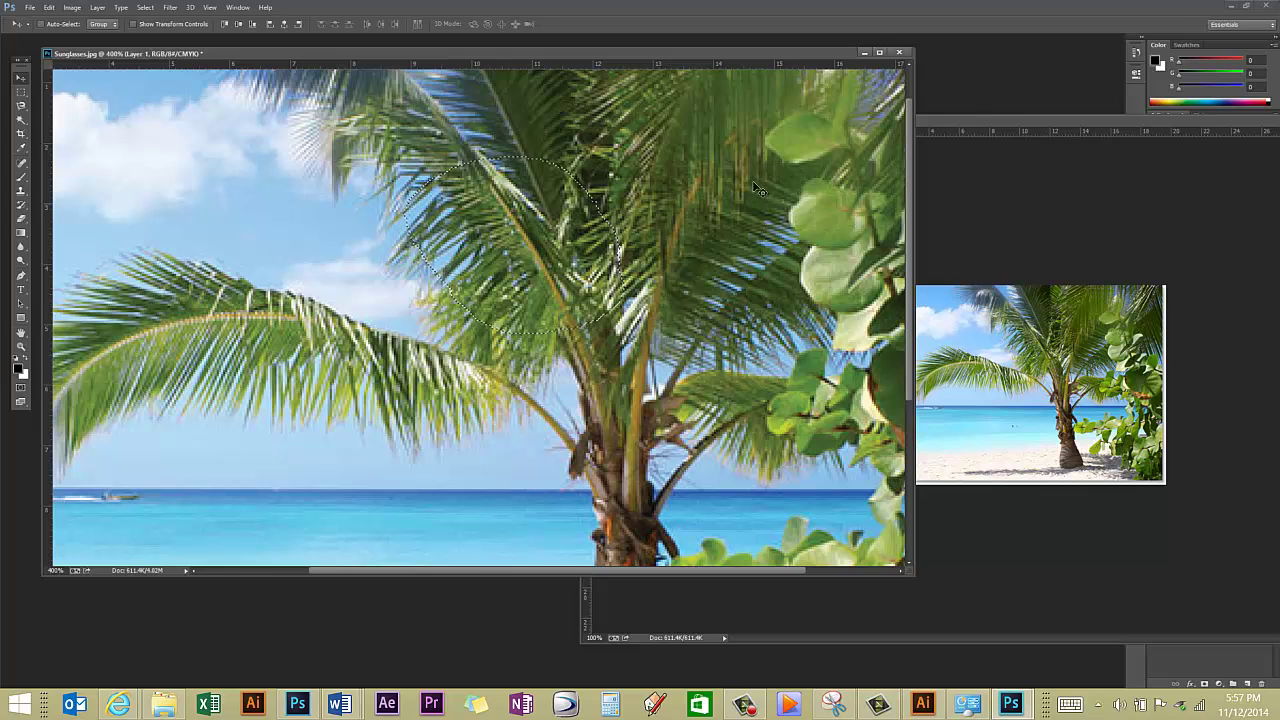
key(ctrl+d)
click(1046, 179)
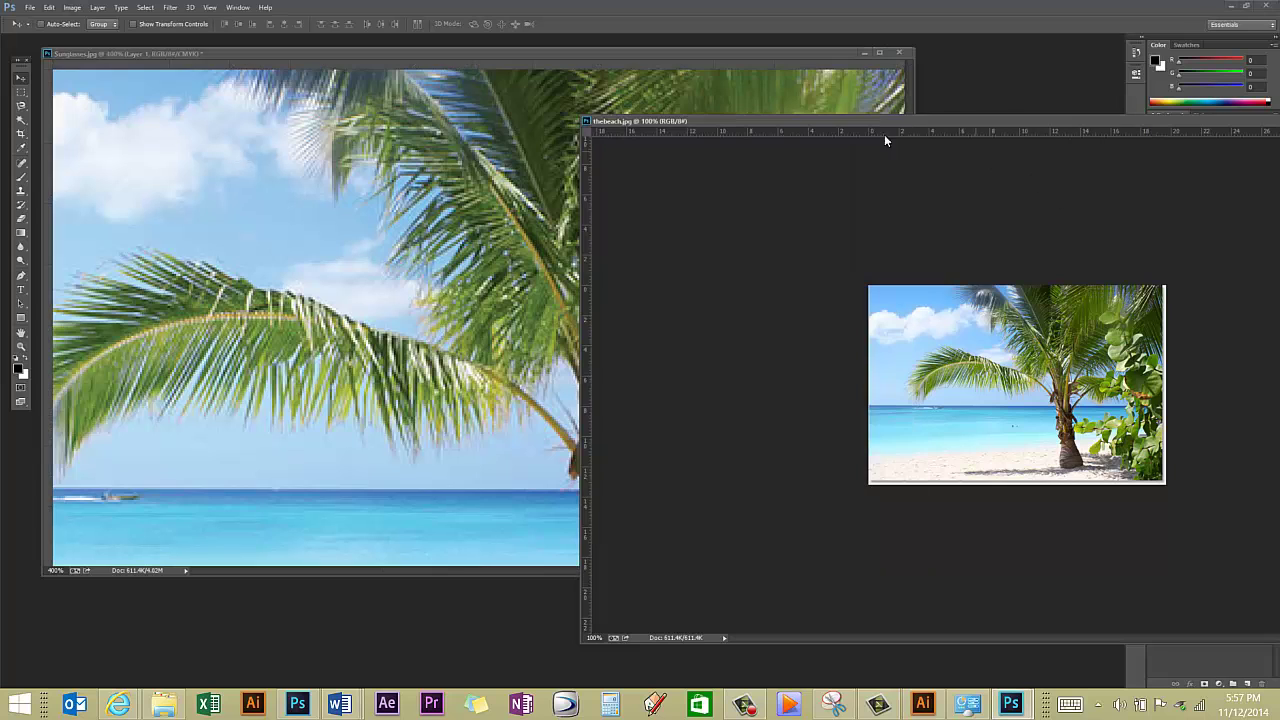
drag(794, 124, 480, 127)
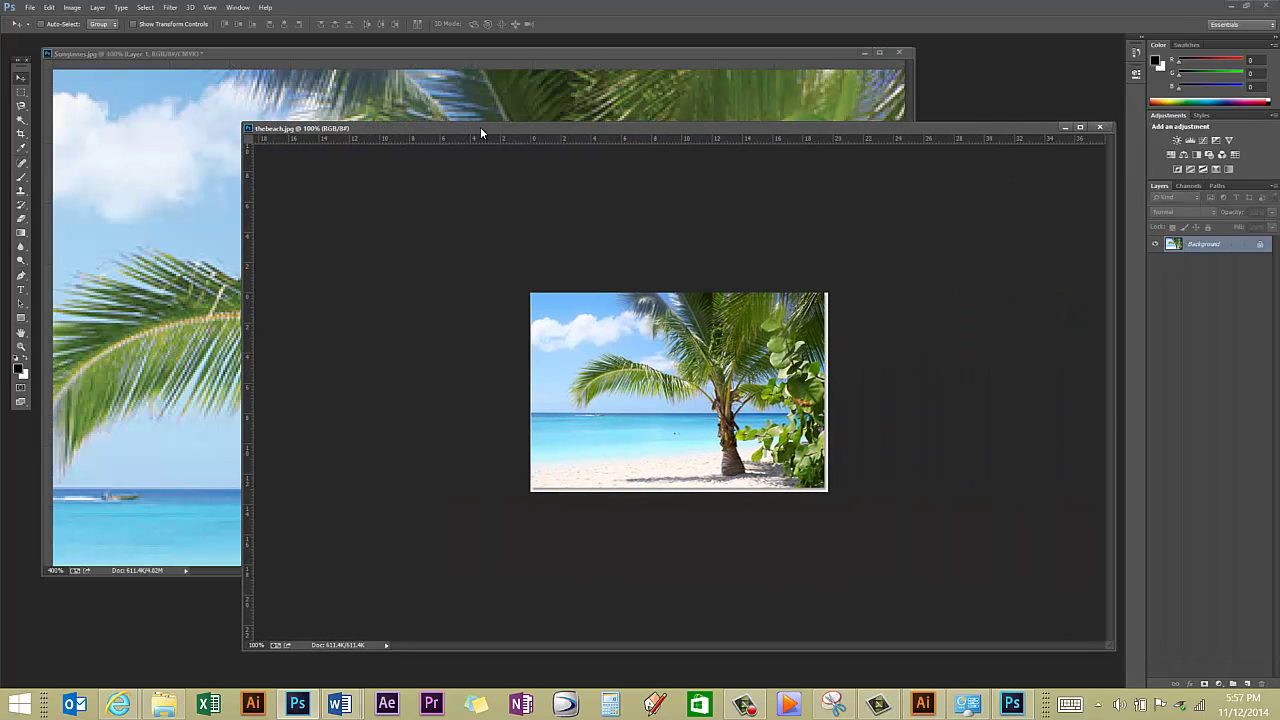
click(1092, 125)
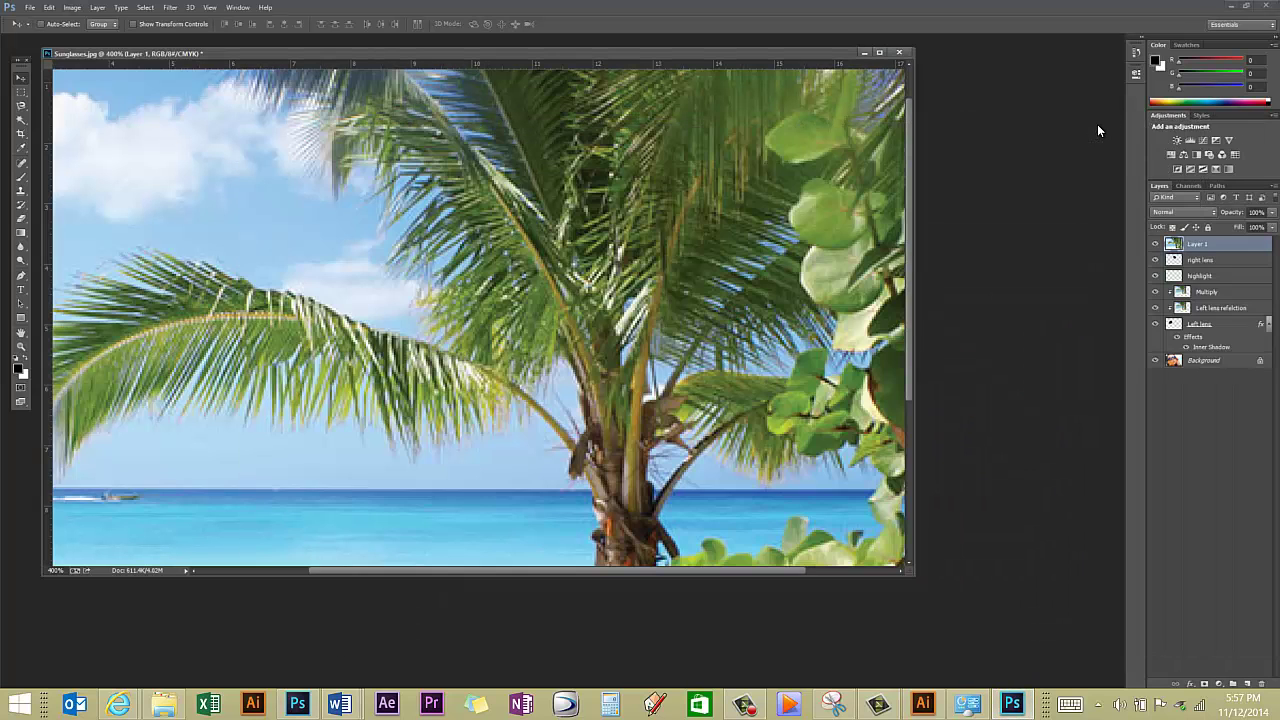
Rename the beach picture's layer "Right lens reflection" and clip it to the right lens layer.
double_click(1203, 244)
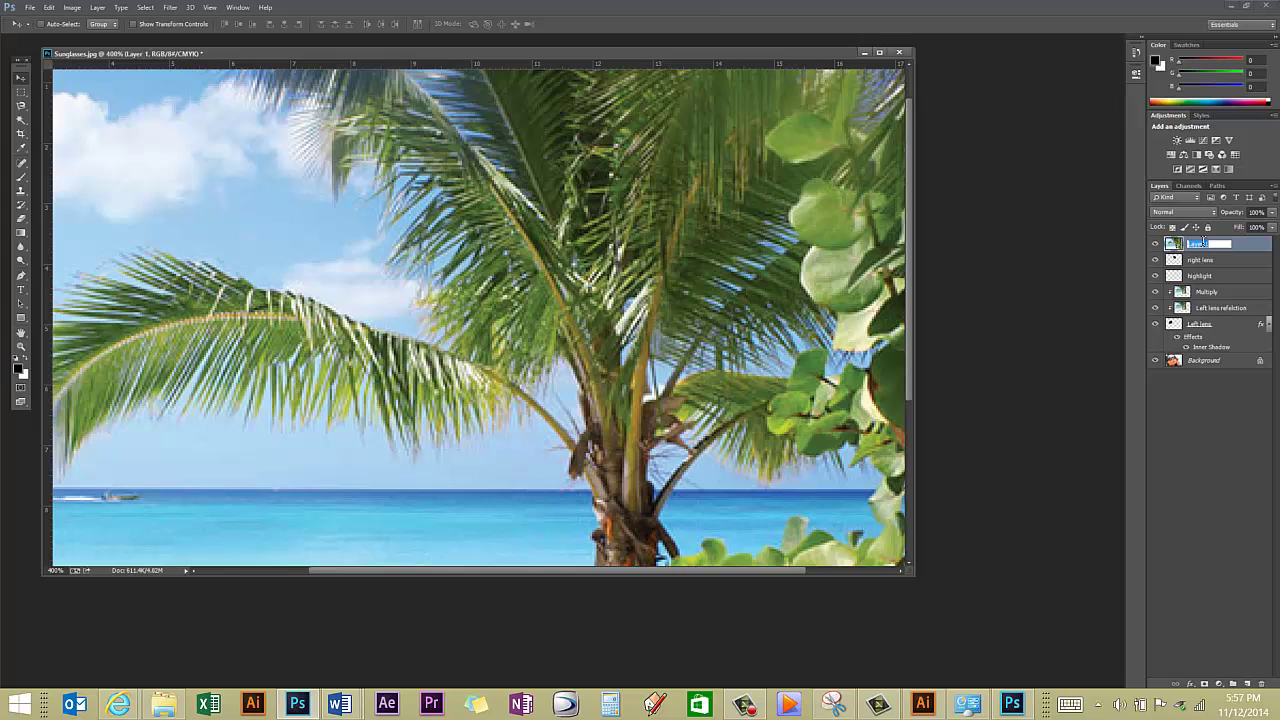
text(B)
key(Return)
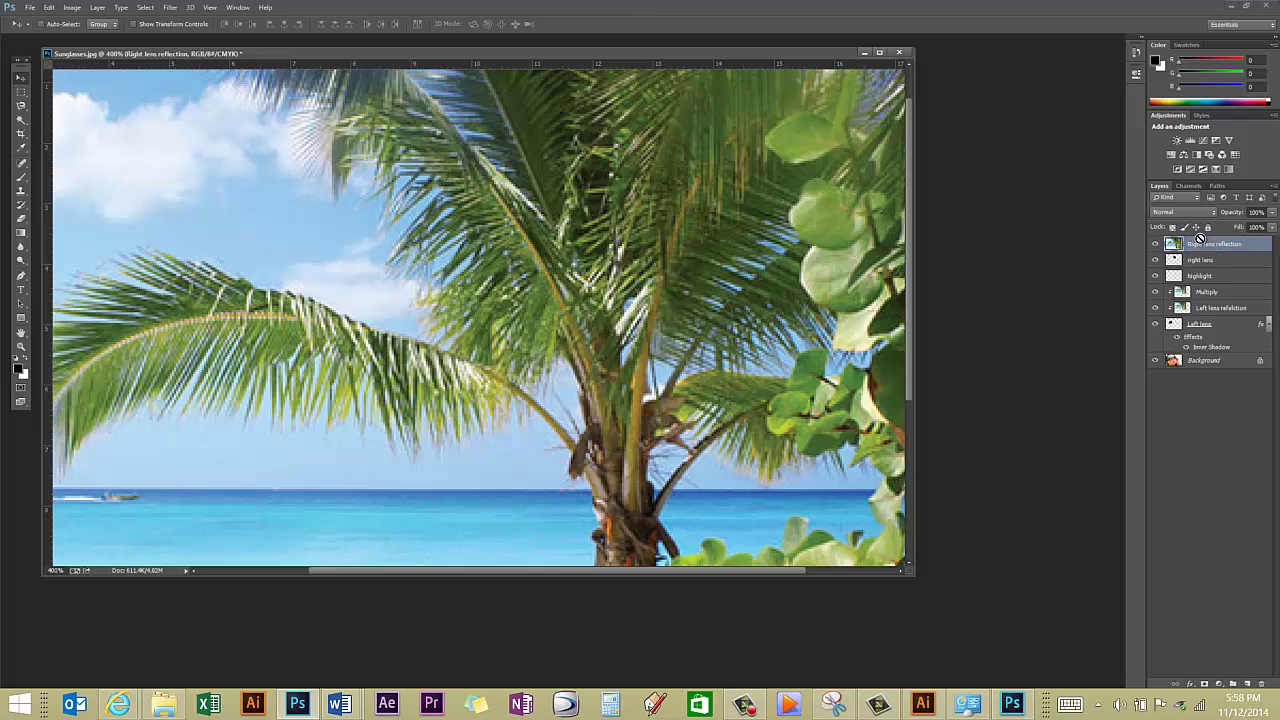
alt+click(1200, 240)
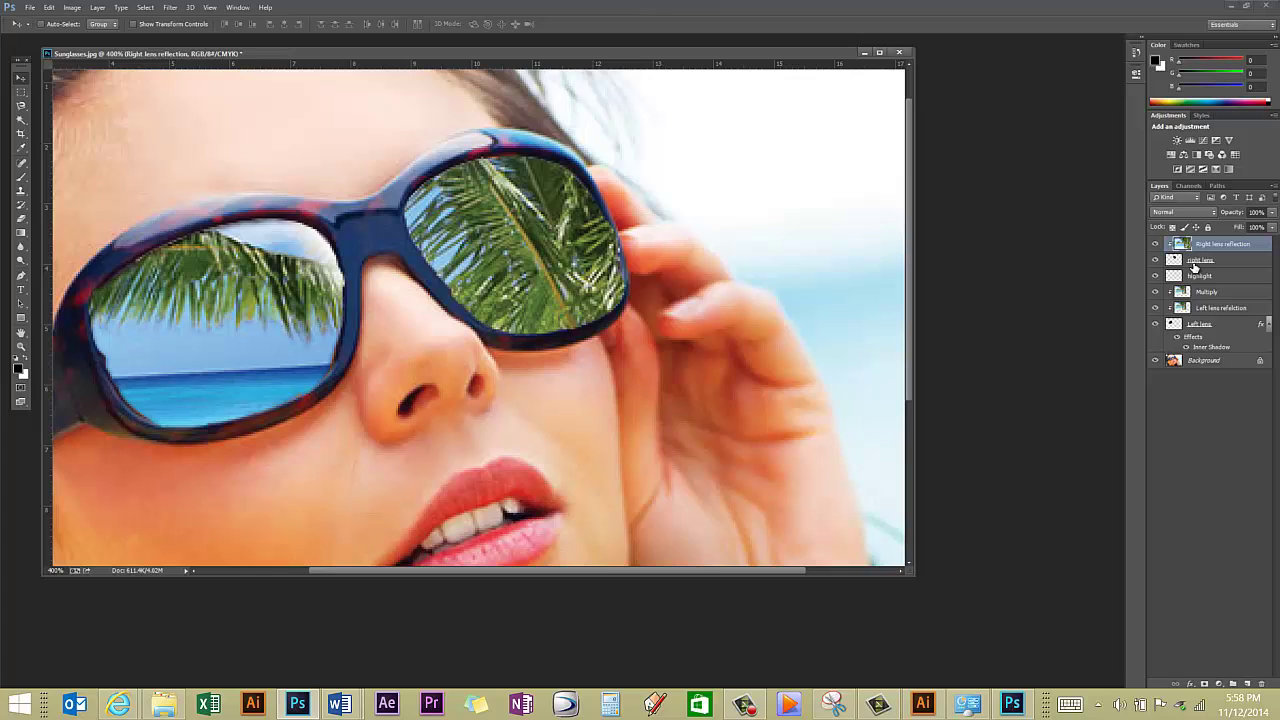
Free-transform the Right lens reflection to about 39% width and 40% height, rotated about -1.7°, positioning the palm fronds and clouds inside the right lens.
key(ctrl+t)
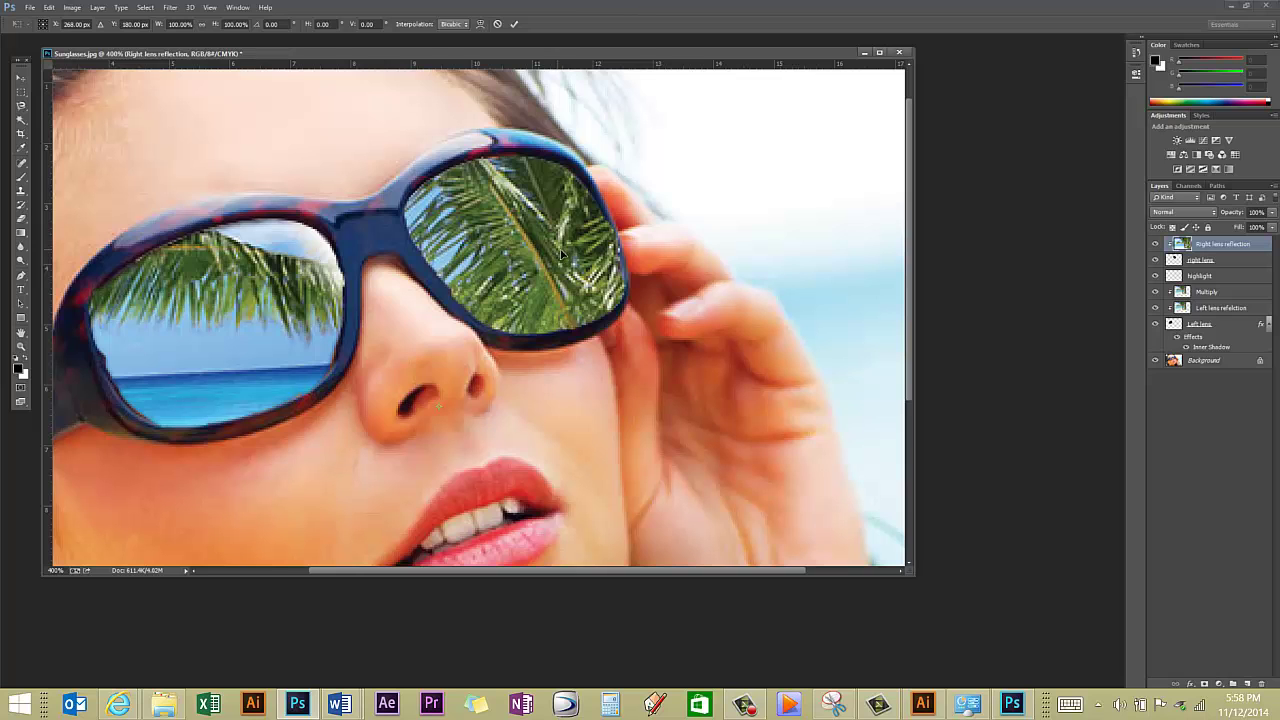
drag(563, 256, 870, 356)
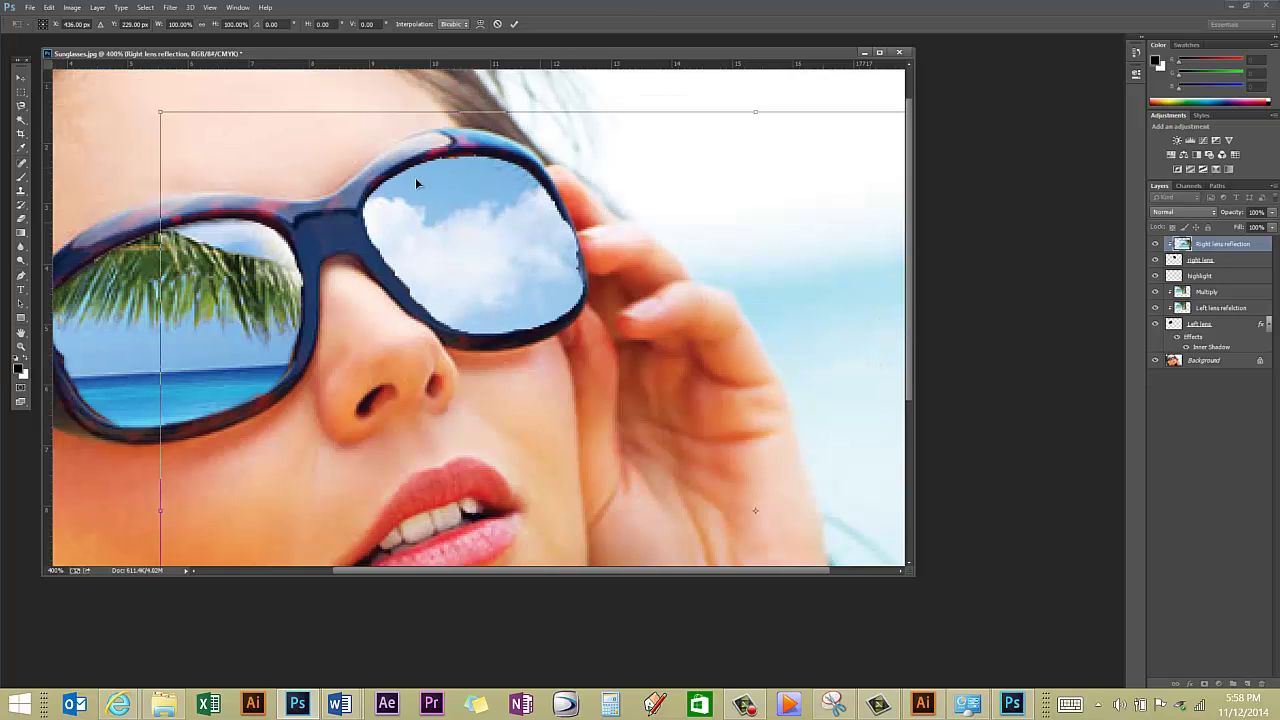
drag(160, 111, 470, 246)
drag(637, 427, 513, 315)
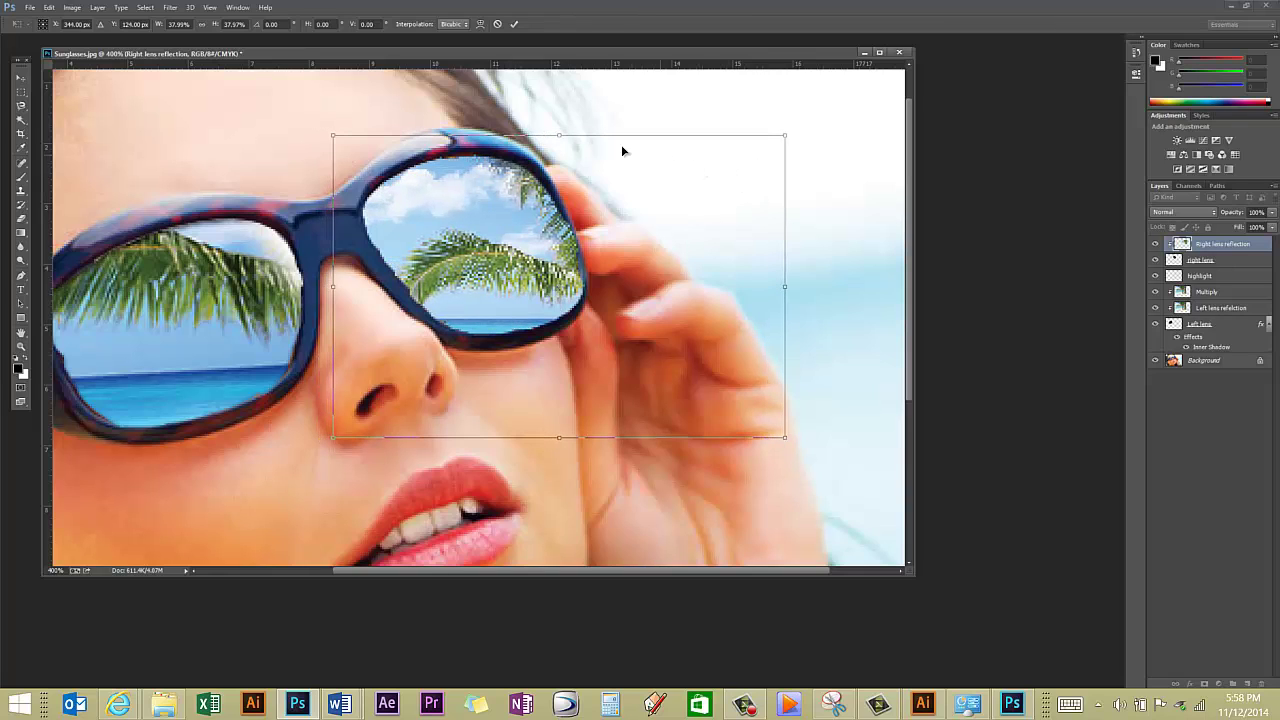
drag(333, 134, 322, 118)
drag(549, 280, 534, 305)
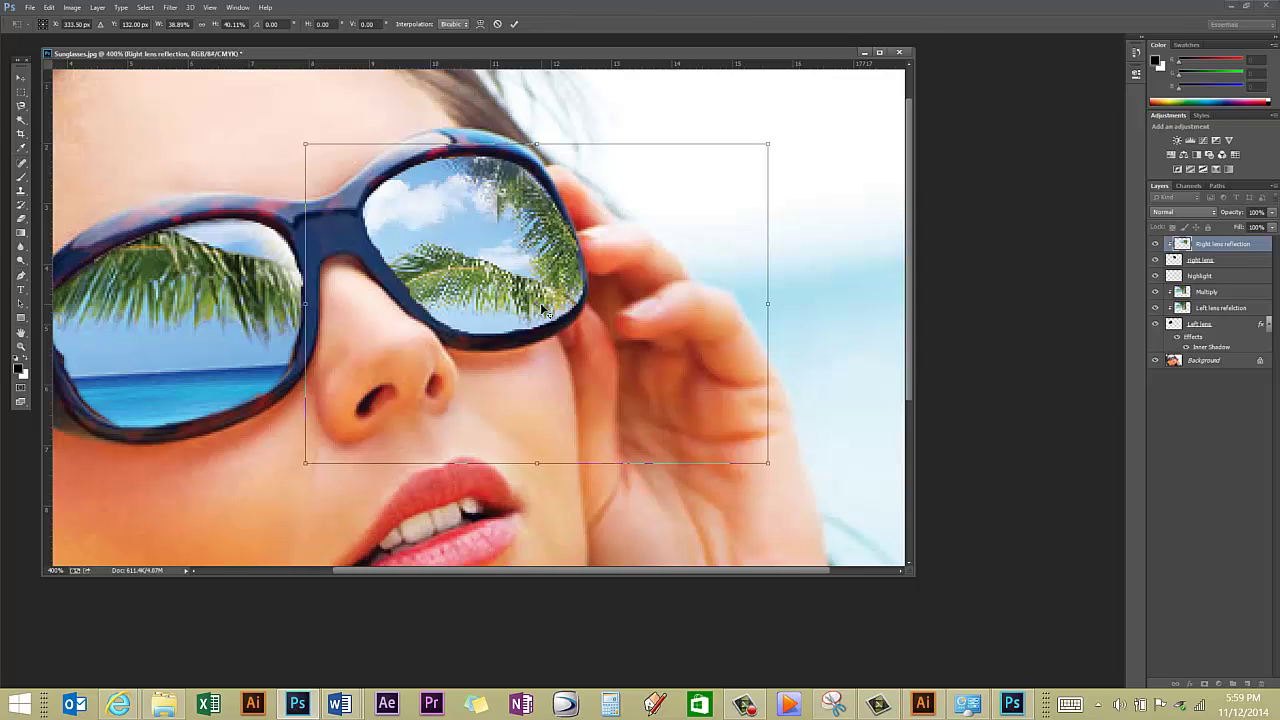
drag(543, 312, 509, 315)
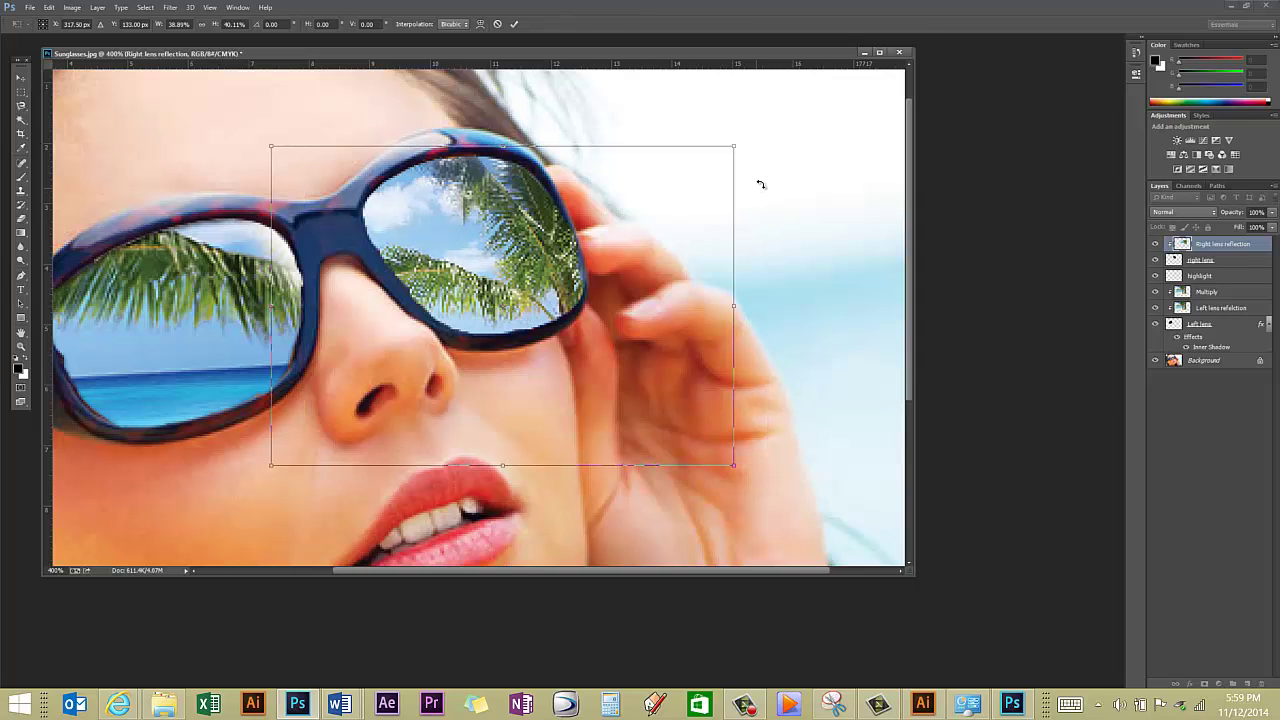
mouse_move(746, 139)
mouse_down()
mouse_move(745, 128)
mouse_move(746, 146)
mouse_up()
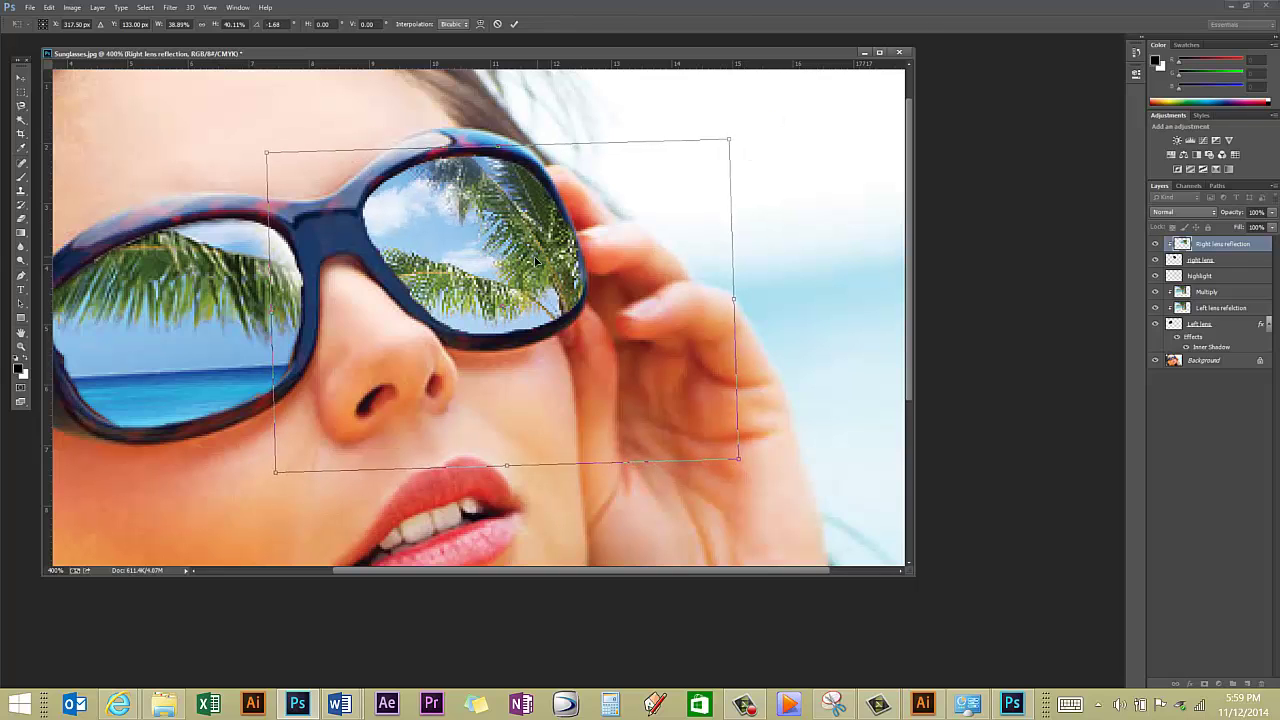
key(Return)
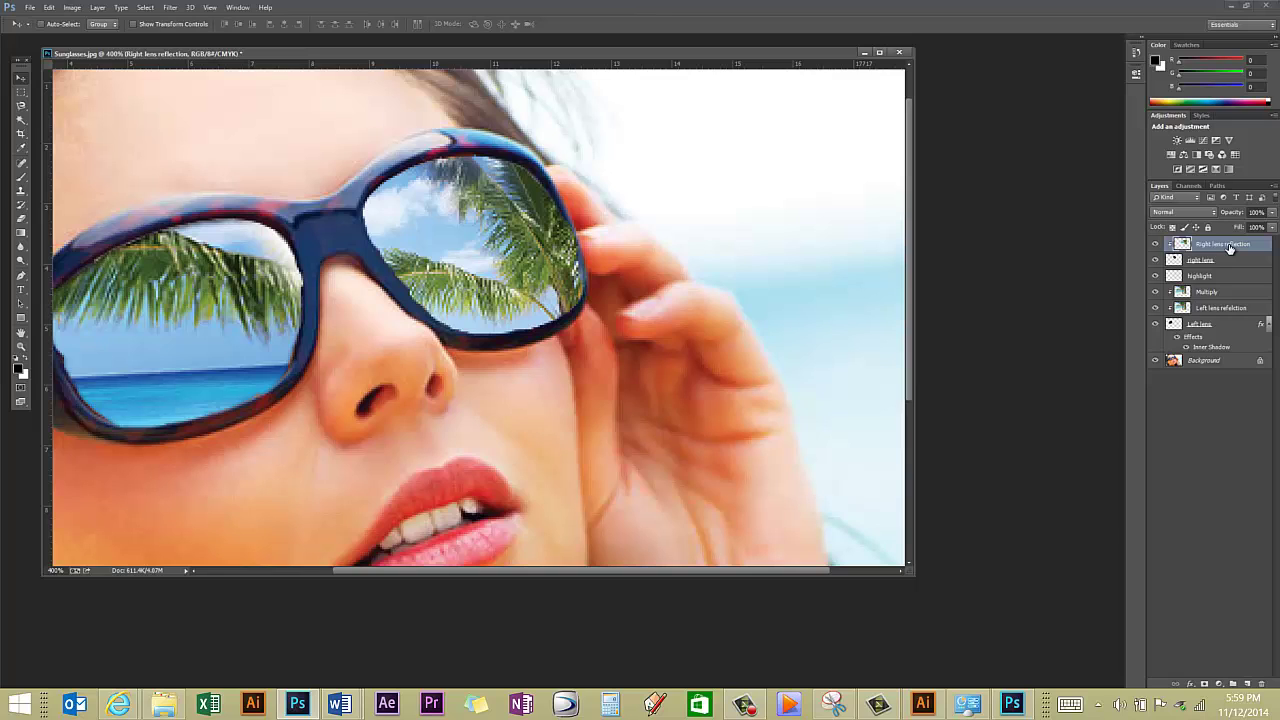
Add an Inner Shadow to the Right lens reflection layer with distance 1 px and size 3 px.
click(1190, 684)
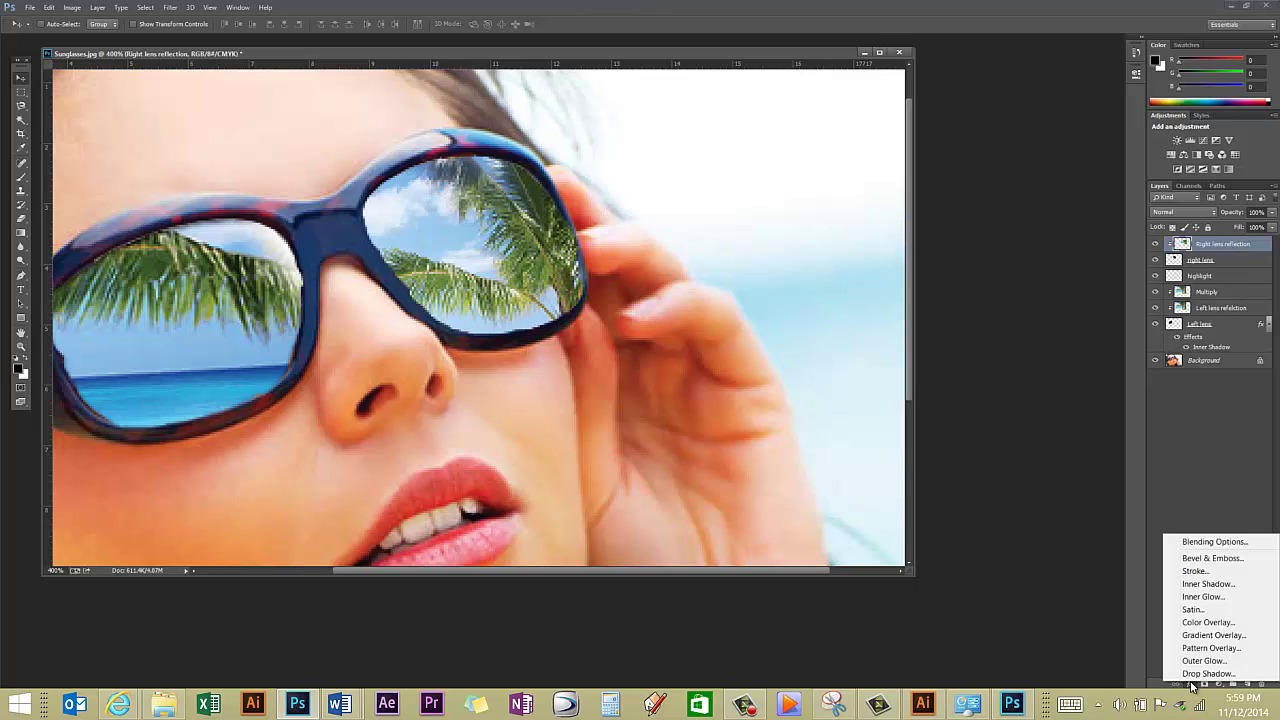
click(1200, 582)
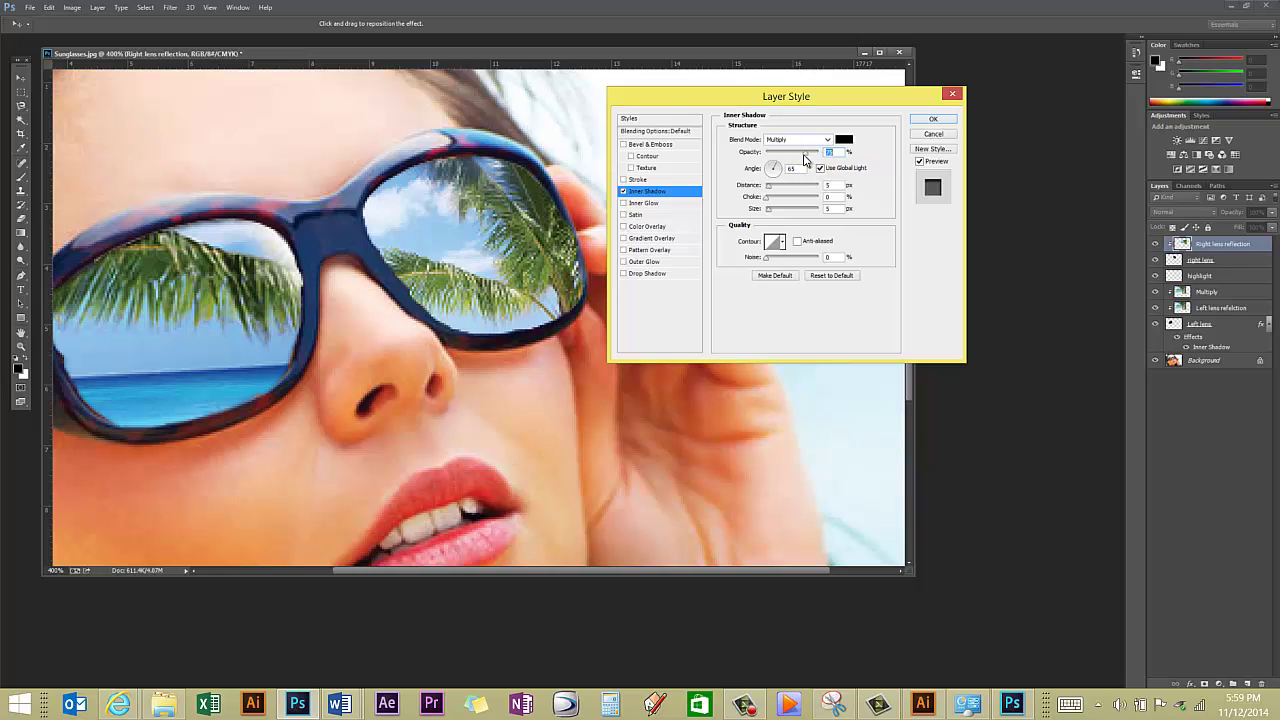
double_click(838, 186)
text(1)
double_click(822, 208)
text(3)
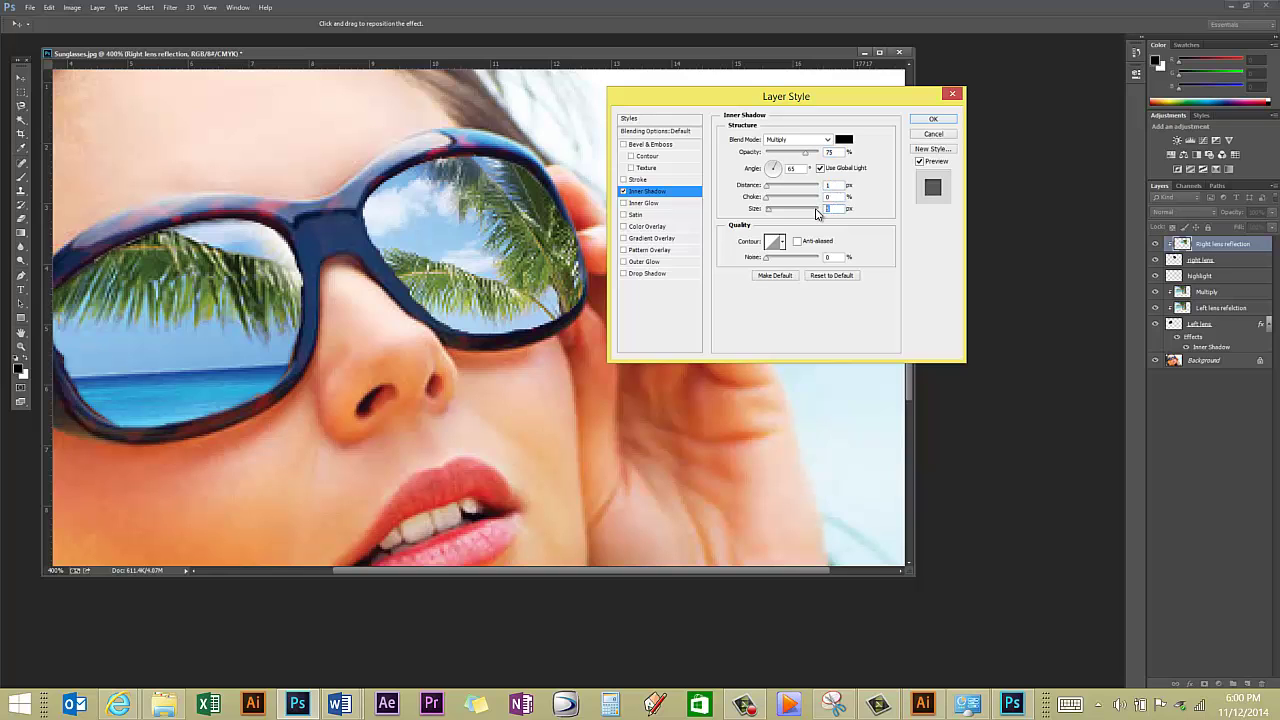
click(930, 120)
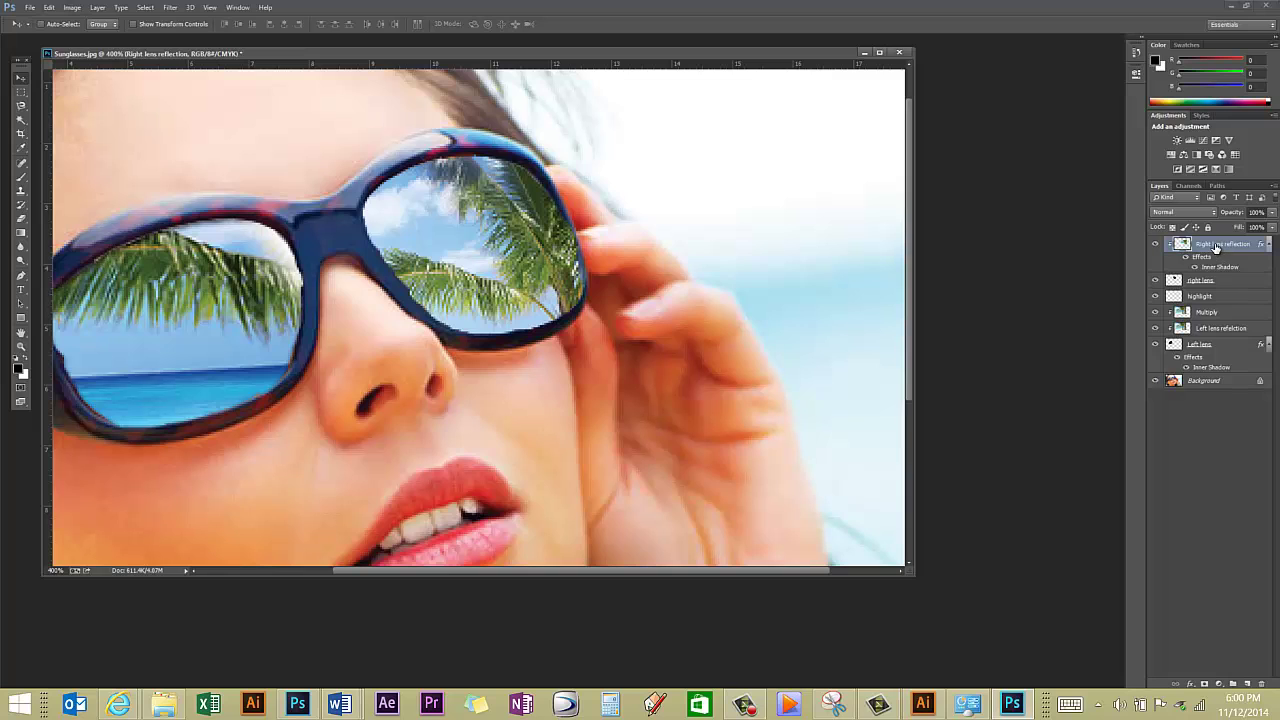
Apply the Spherize filter to the Right lens reflection layer with amount 30% and mode Horizontal Only.
click(172, 10)
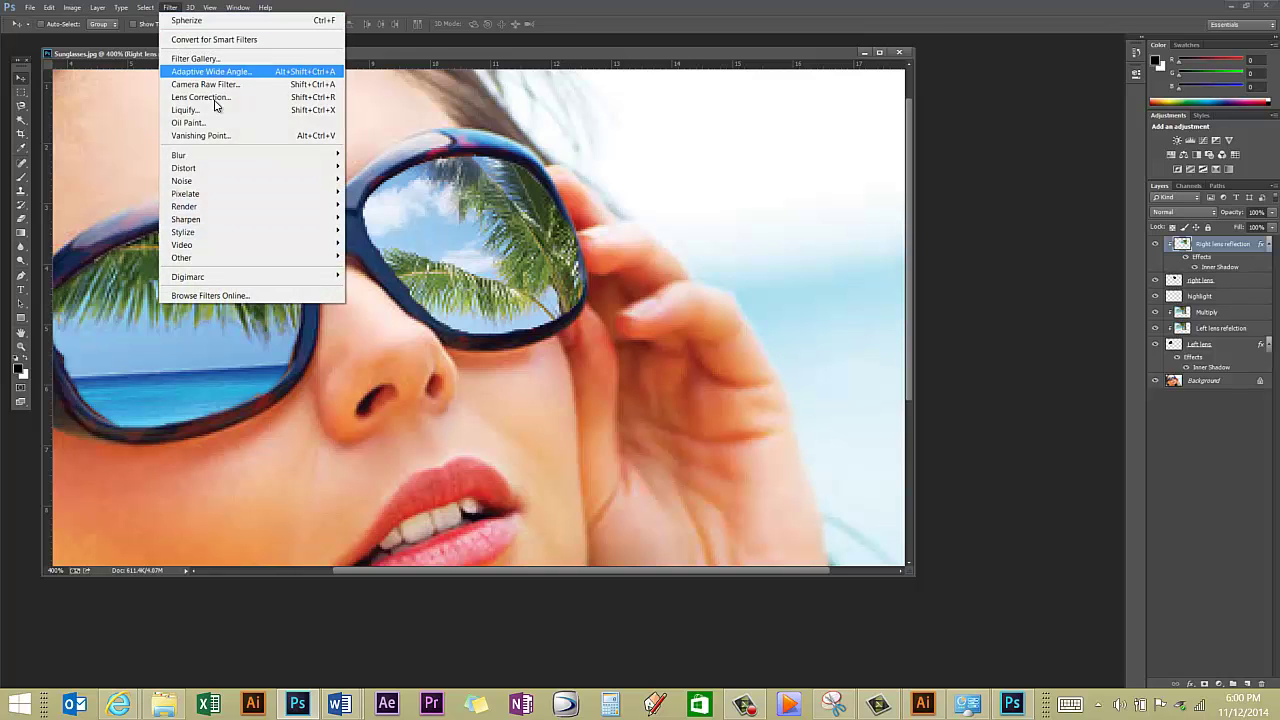
mouse_move(213, 174)
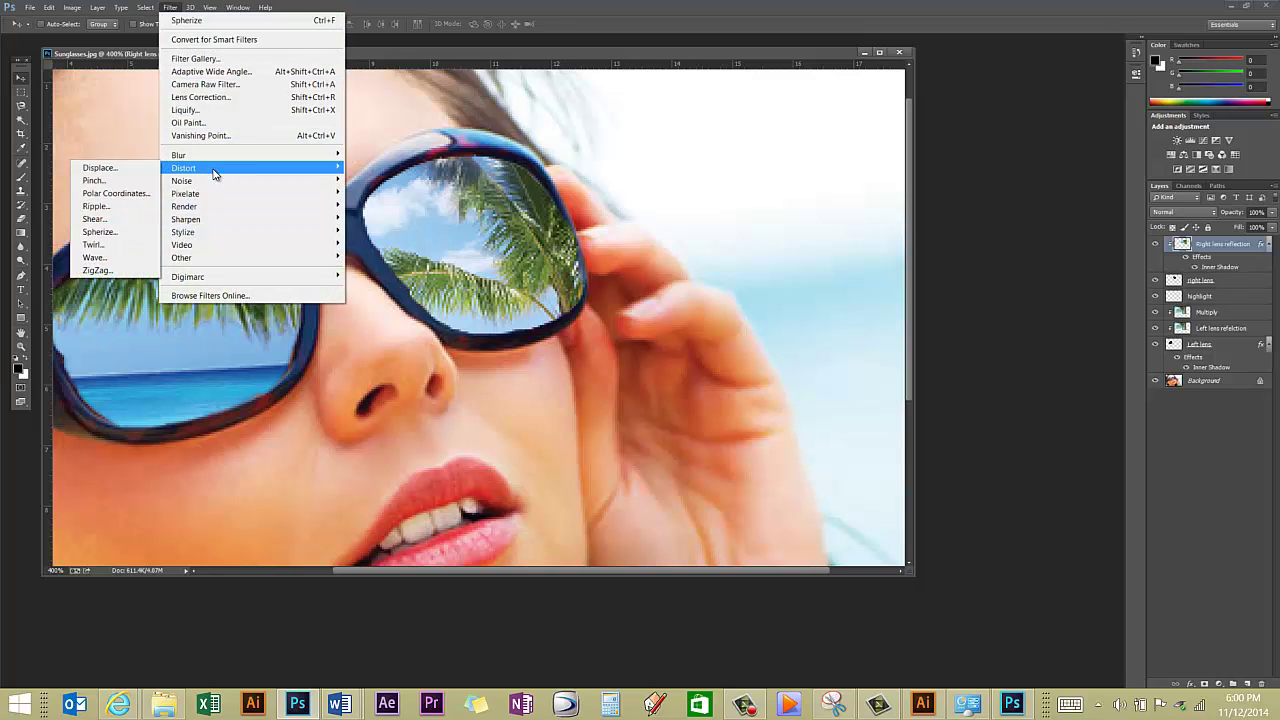
click(100, 231)
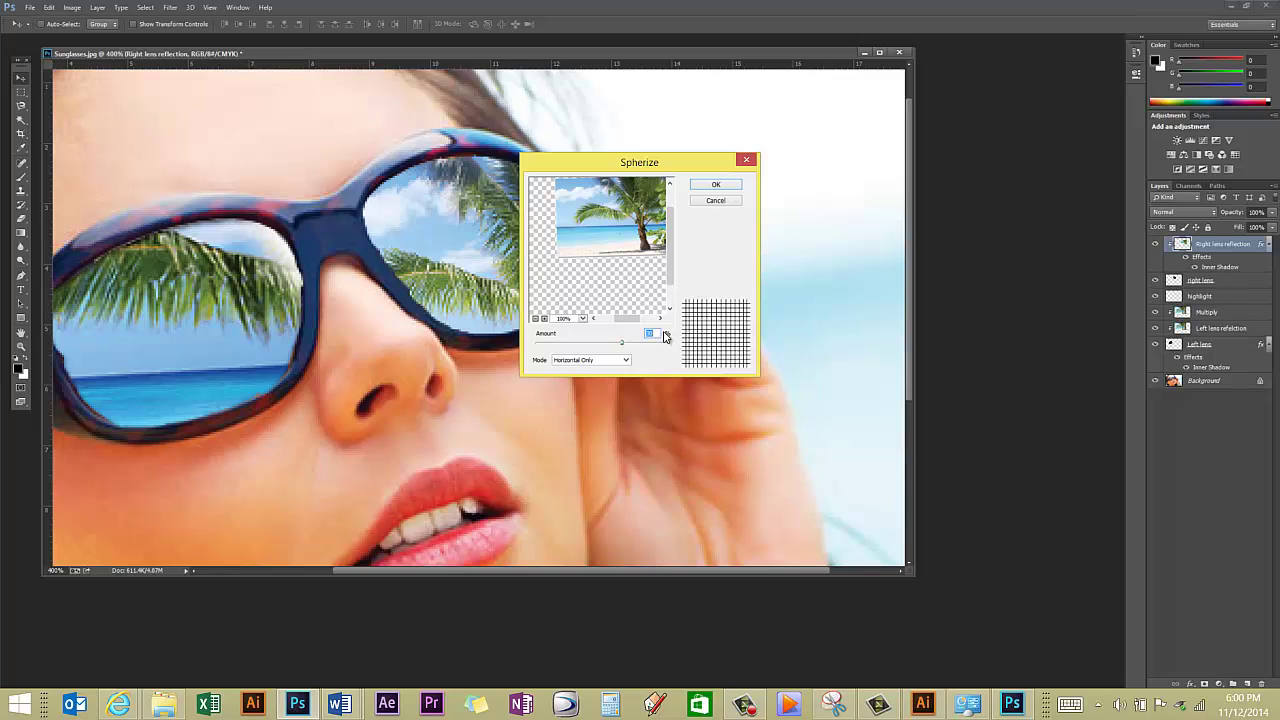
click(571, 362)
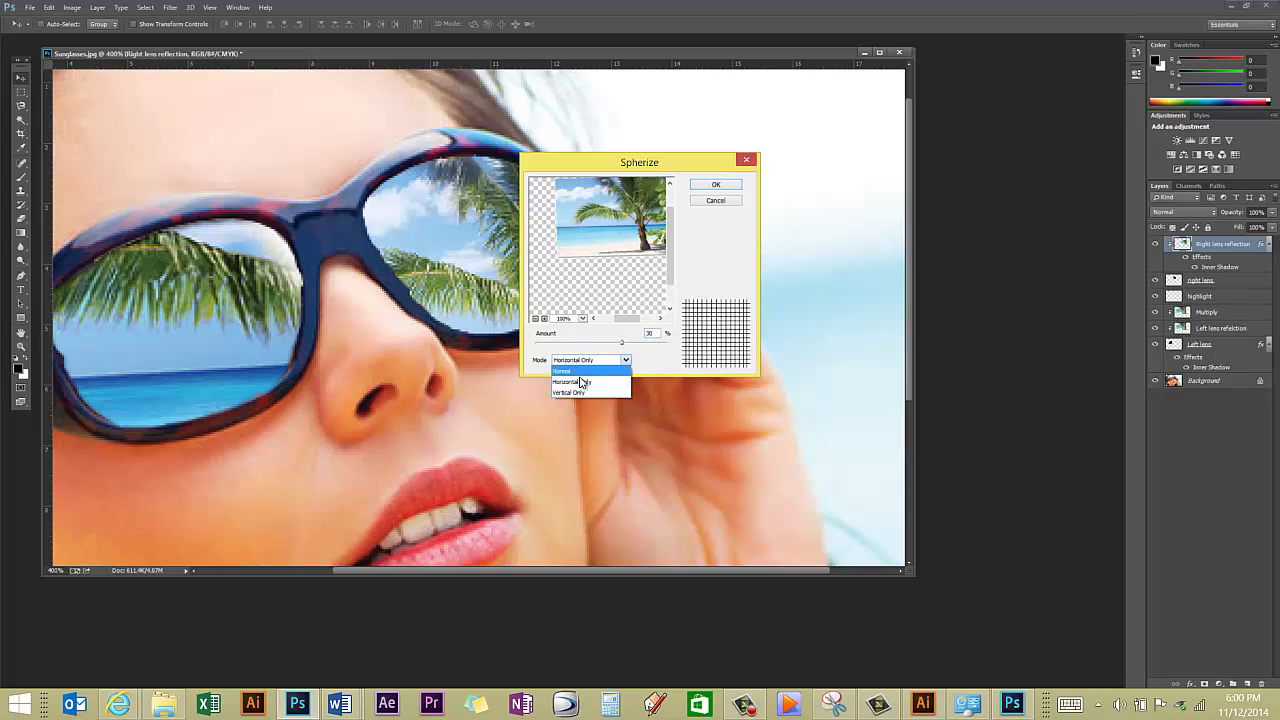
click(590, 381)
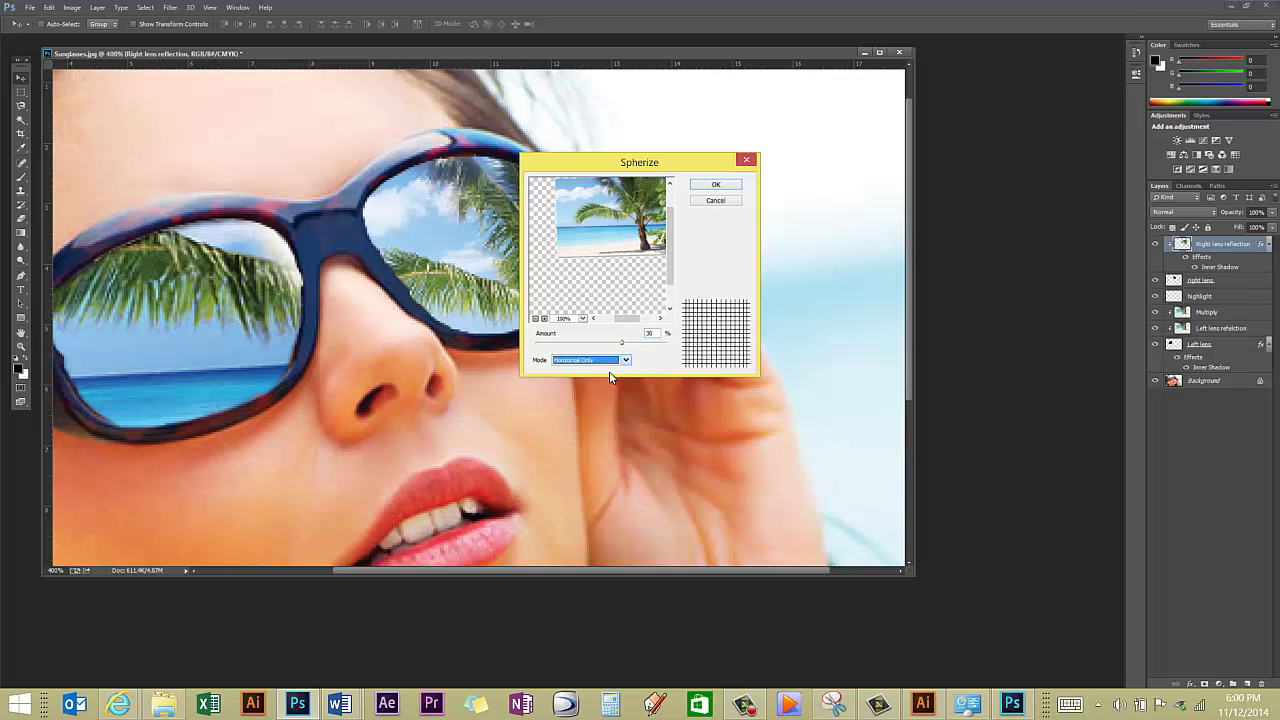
click(716, 183)
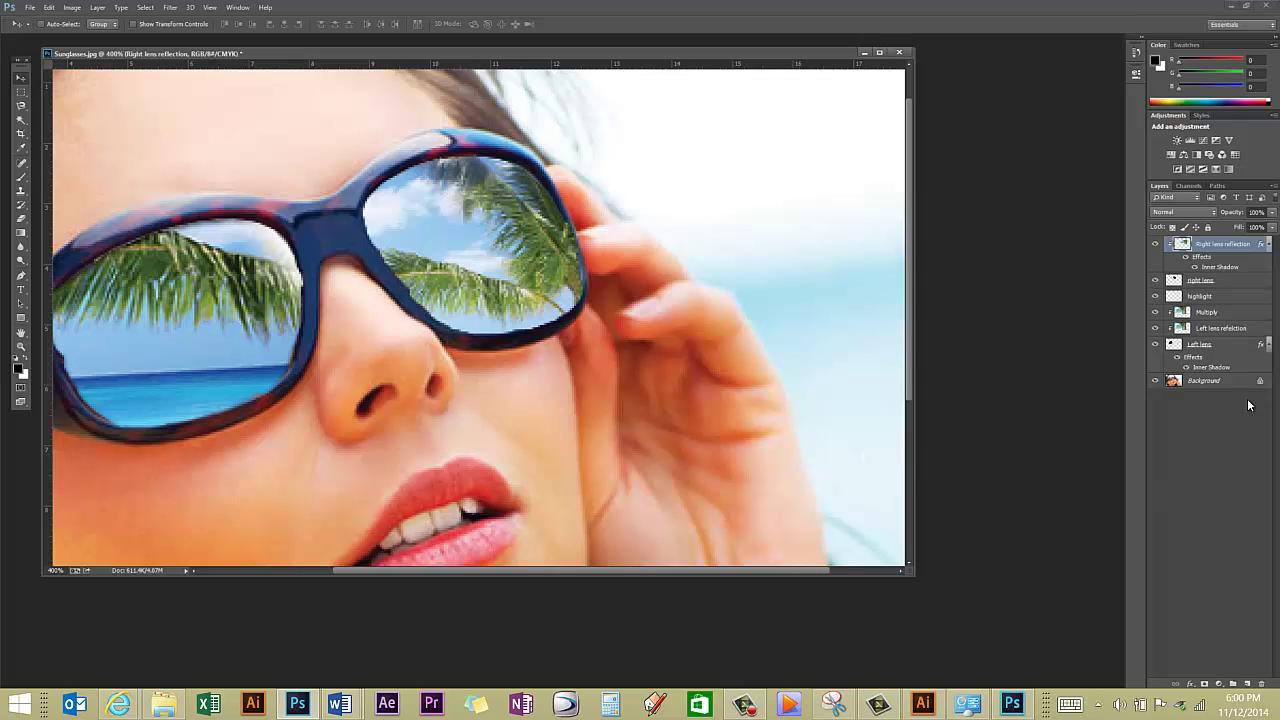
Duplicate the Right lens reflection layer, rename the copy "multiply" and clip it to the right lens layer.
click(1221, 284)
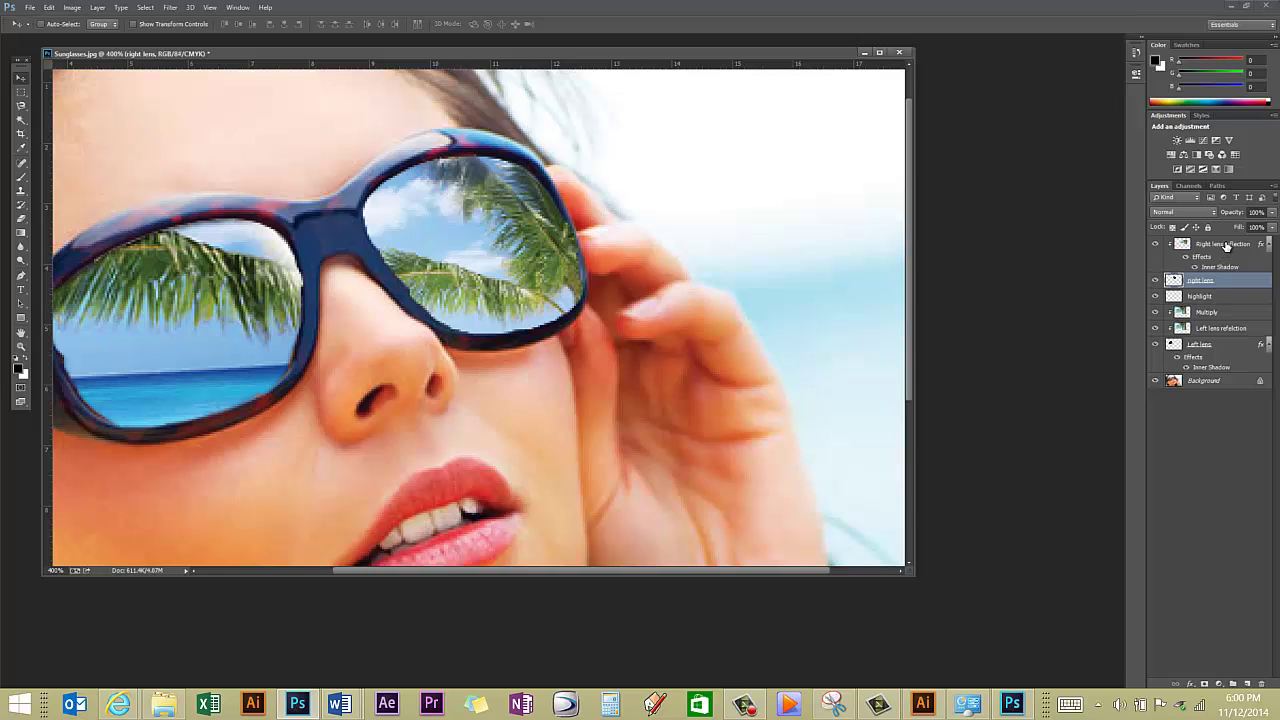
click(1226, 246)
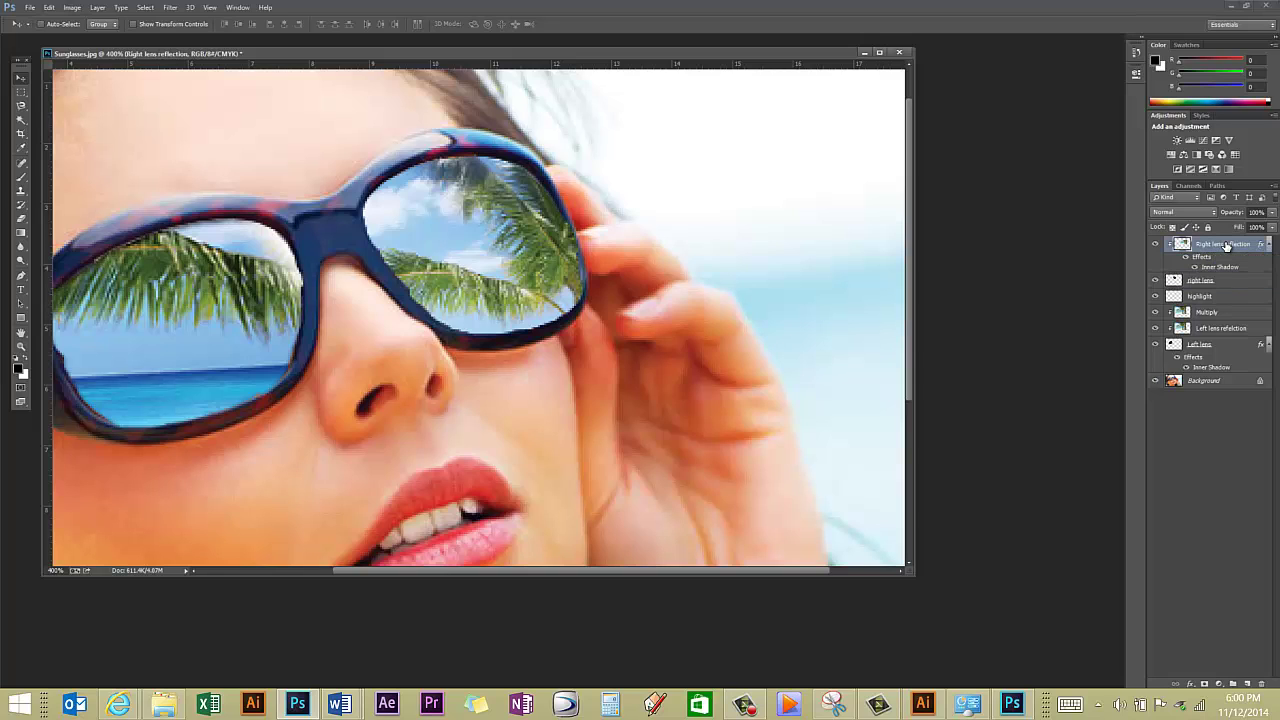
key(ctrl+j)
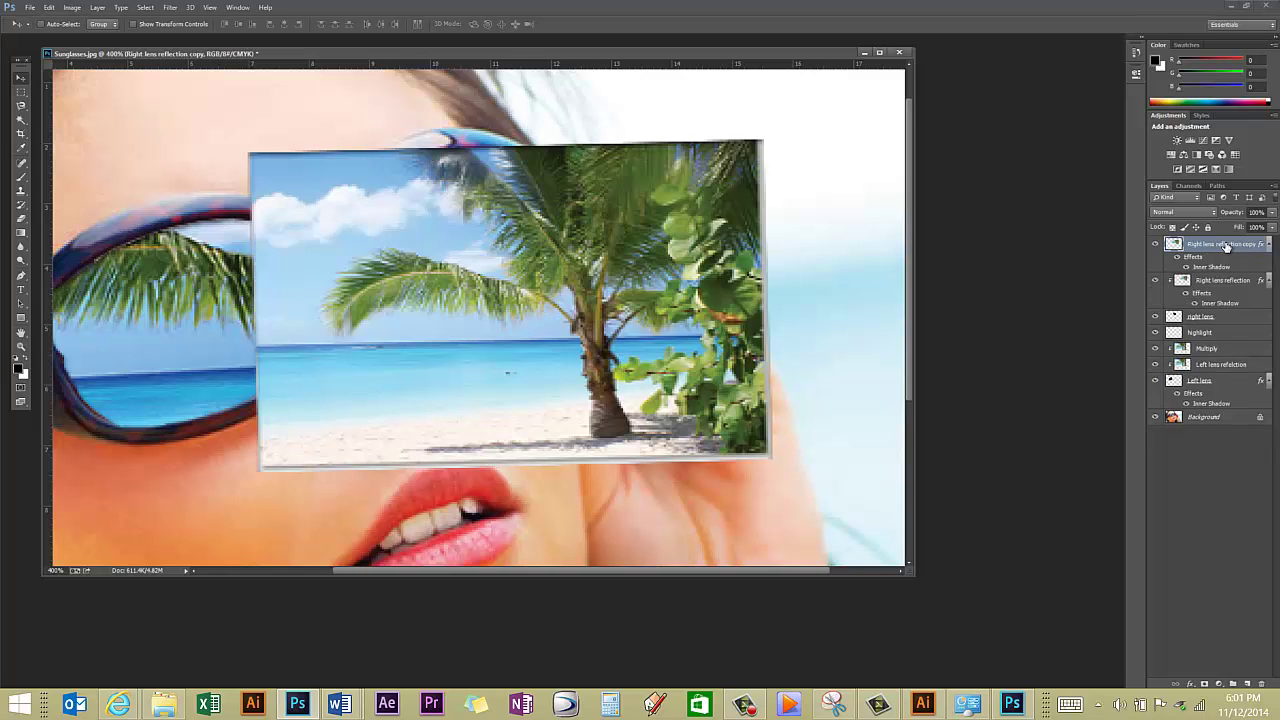
double_click(1226, 245)
text(re)
key(Return)
key(ctrl+alt+g)
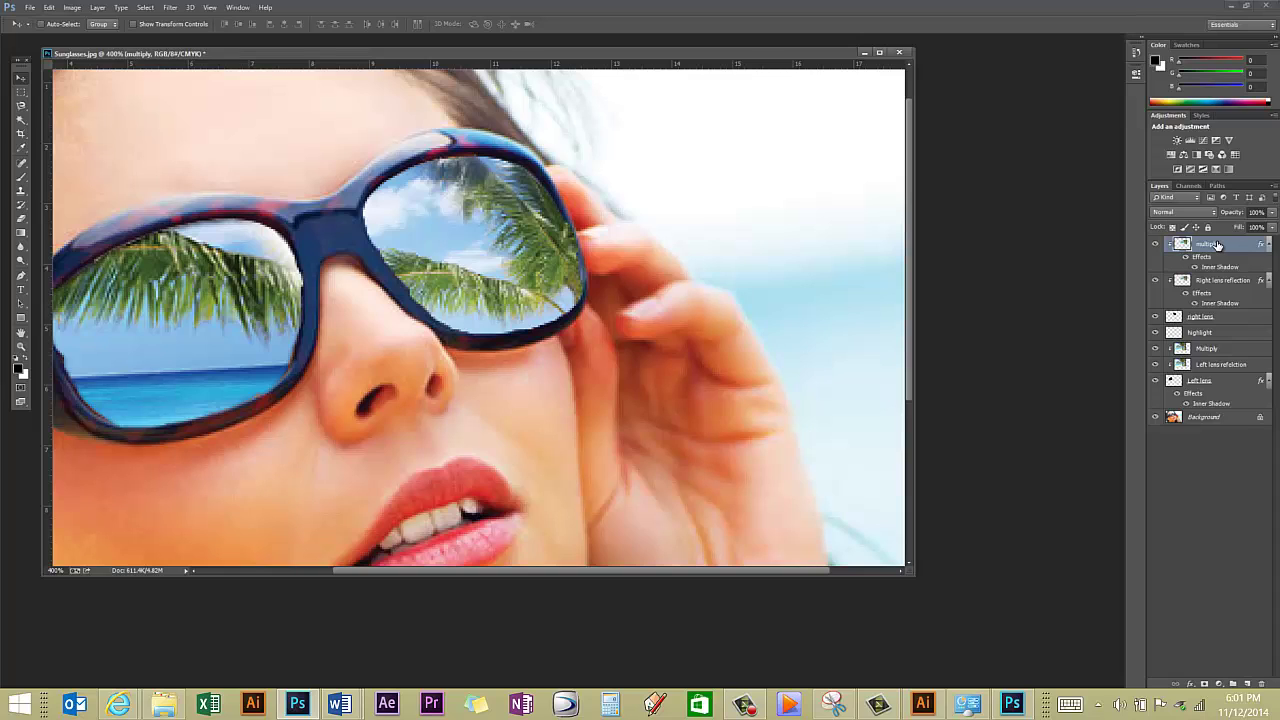
Set the new multiply layer's blend mode to Multiply and its opacity to 80%.
click(1212, 212)
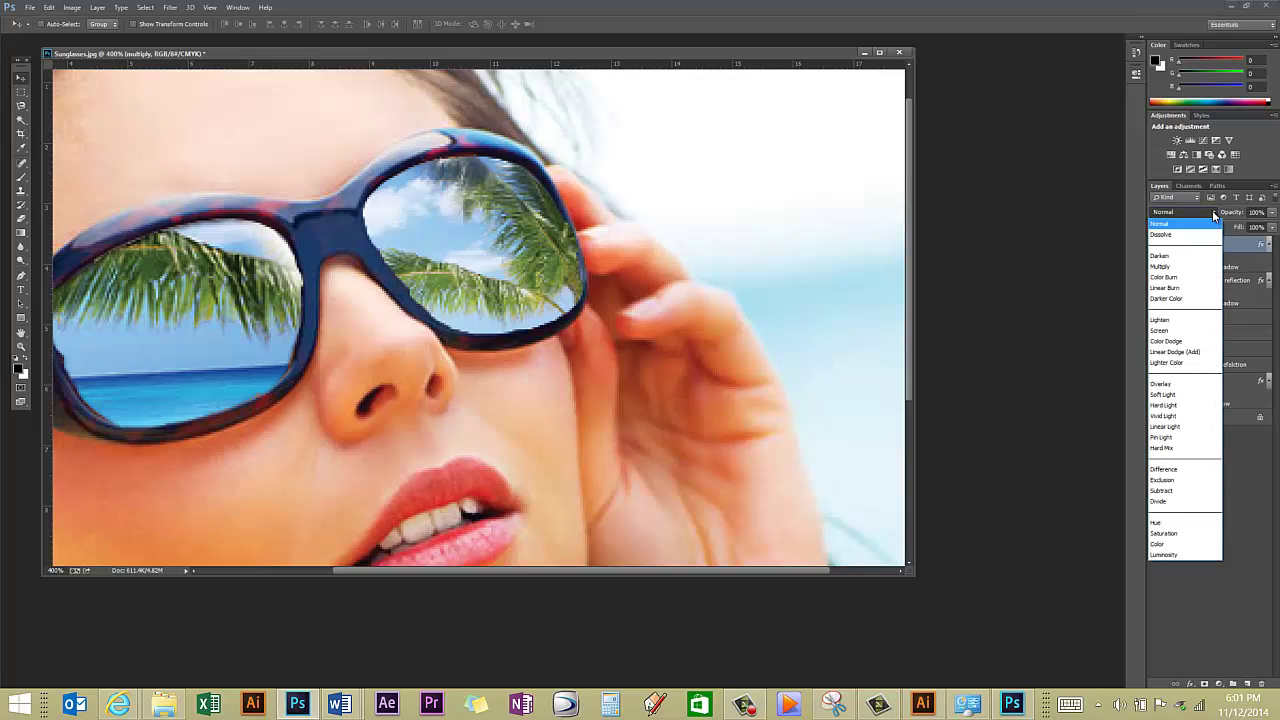
click(1172, 268)
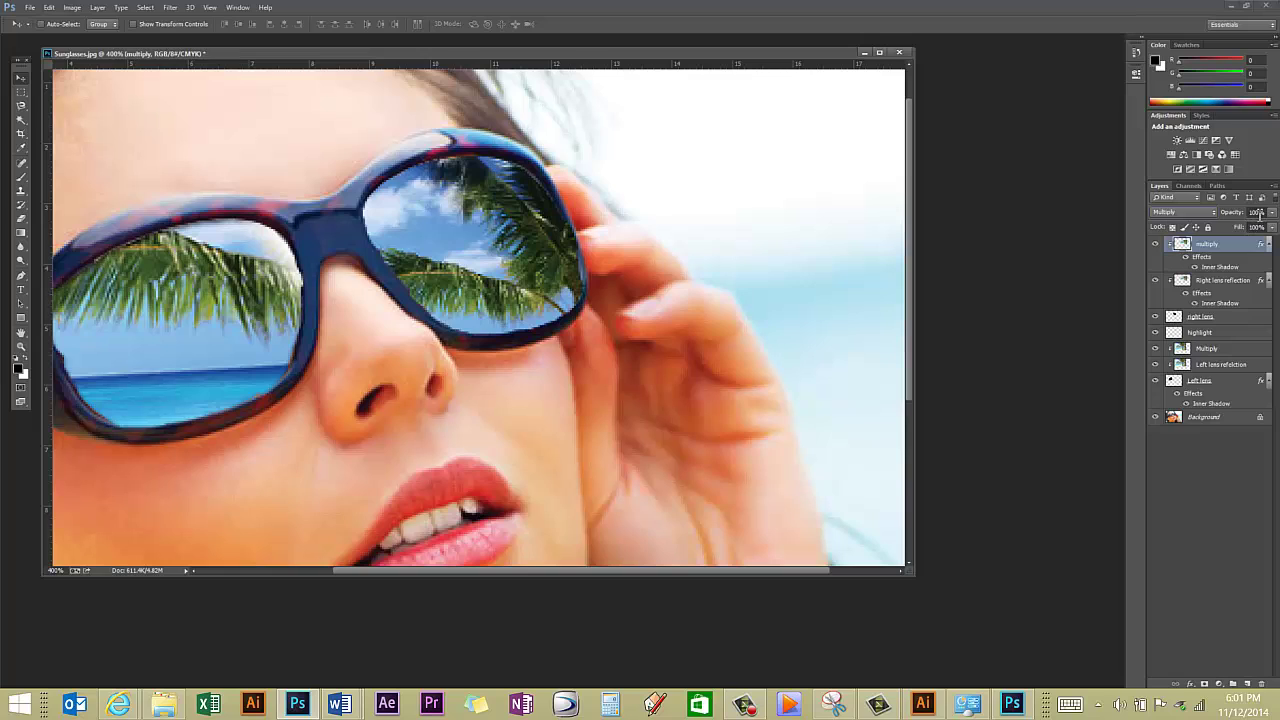
click(1257, 212)
text(80)
key(Return)
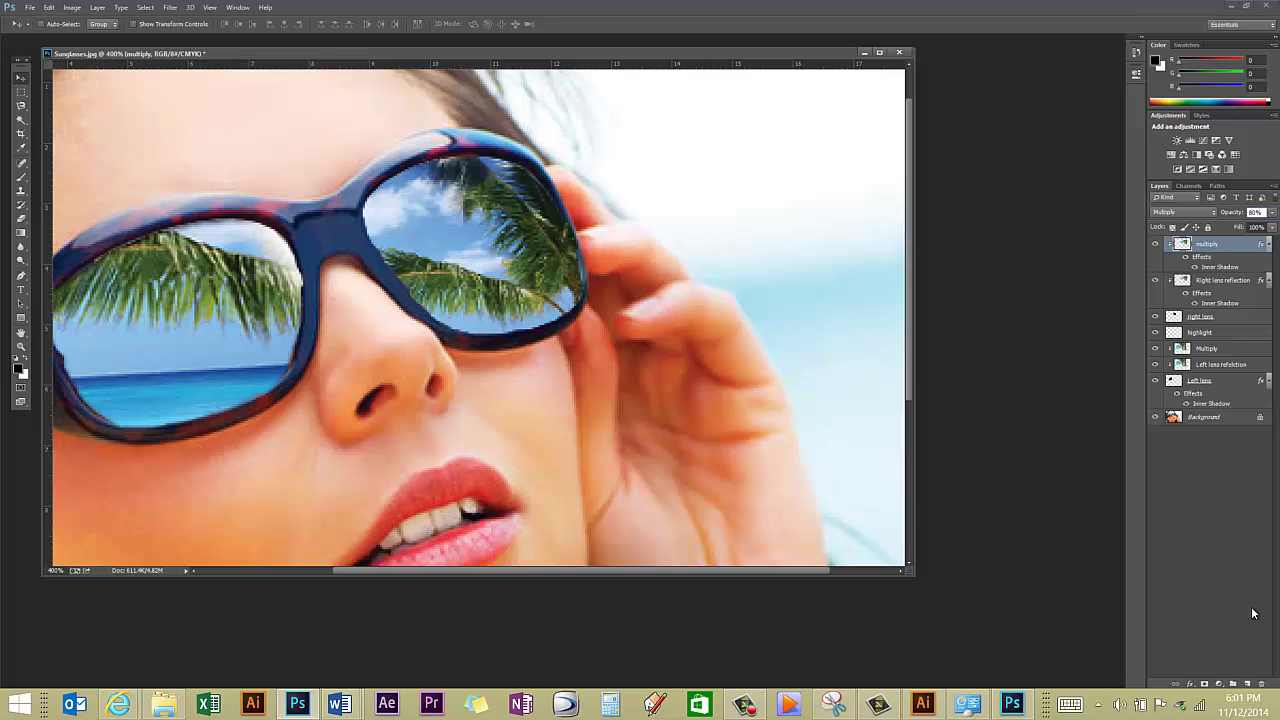
Add a new layer above the right lens's multiply layer and name it "highlight".
click(1248, 684)
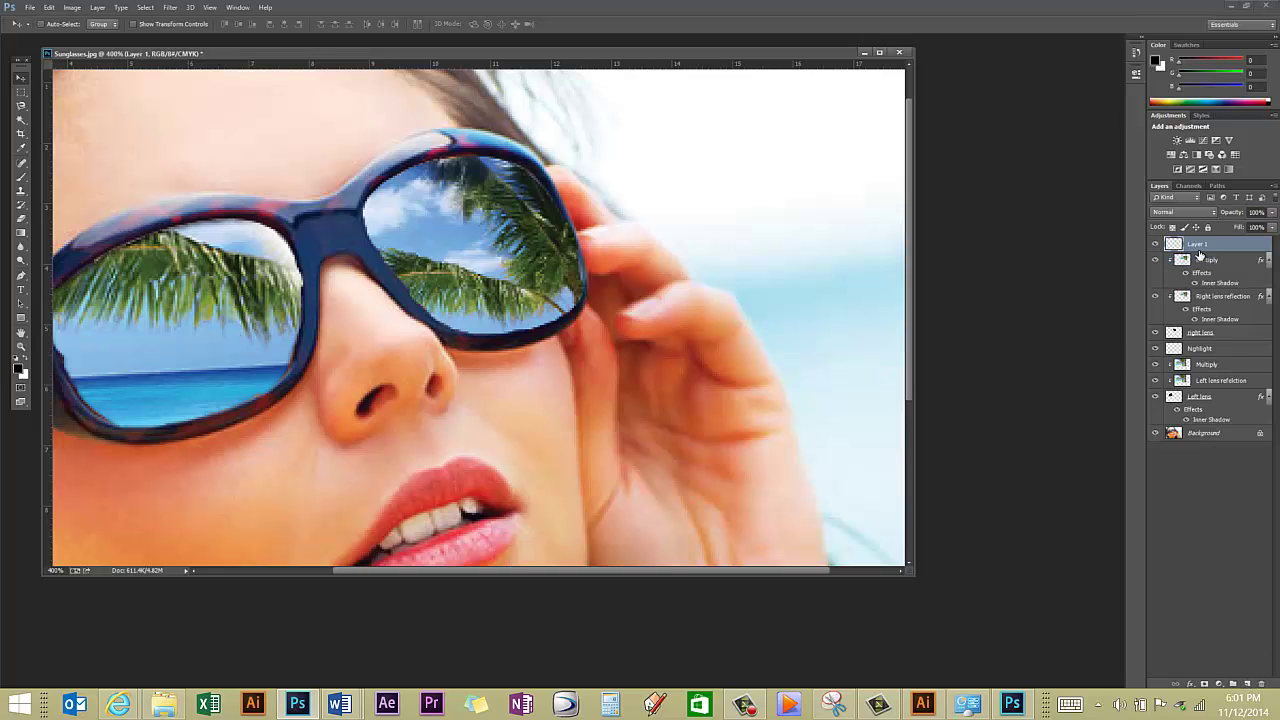
double_click(1201, 247)
text(highlight)
key(Return)
Load the right lens shape as a selection and try a white-to-transparent gradient across it on the top highlight layer.
click(21, 232)
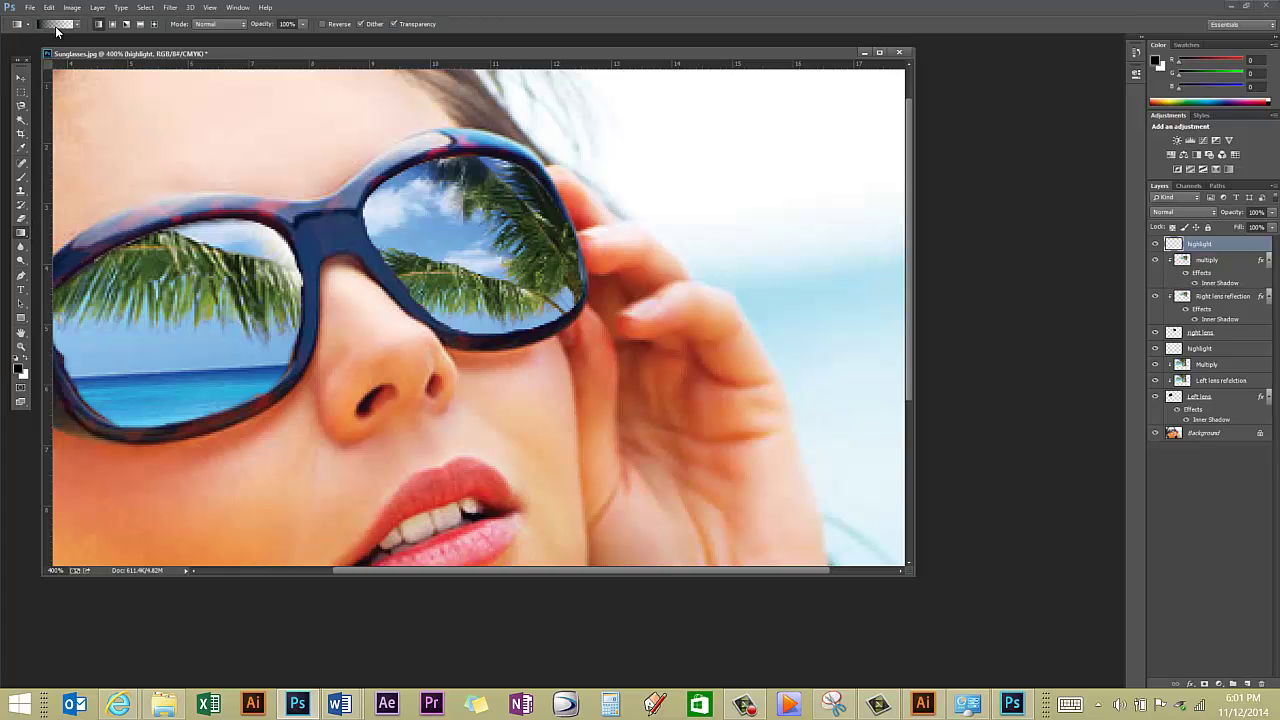
click(26, 361)
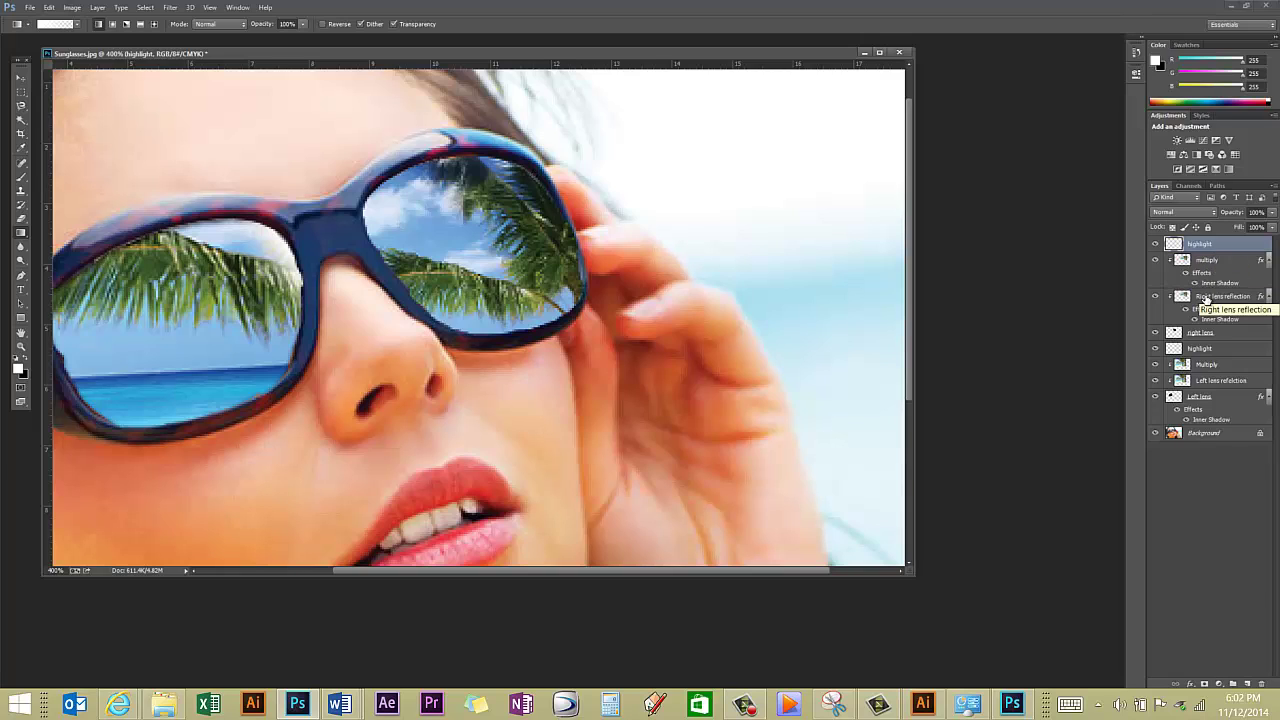
click(1201, 334)
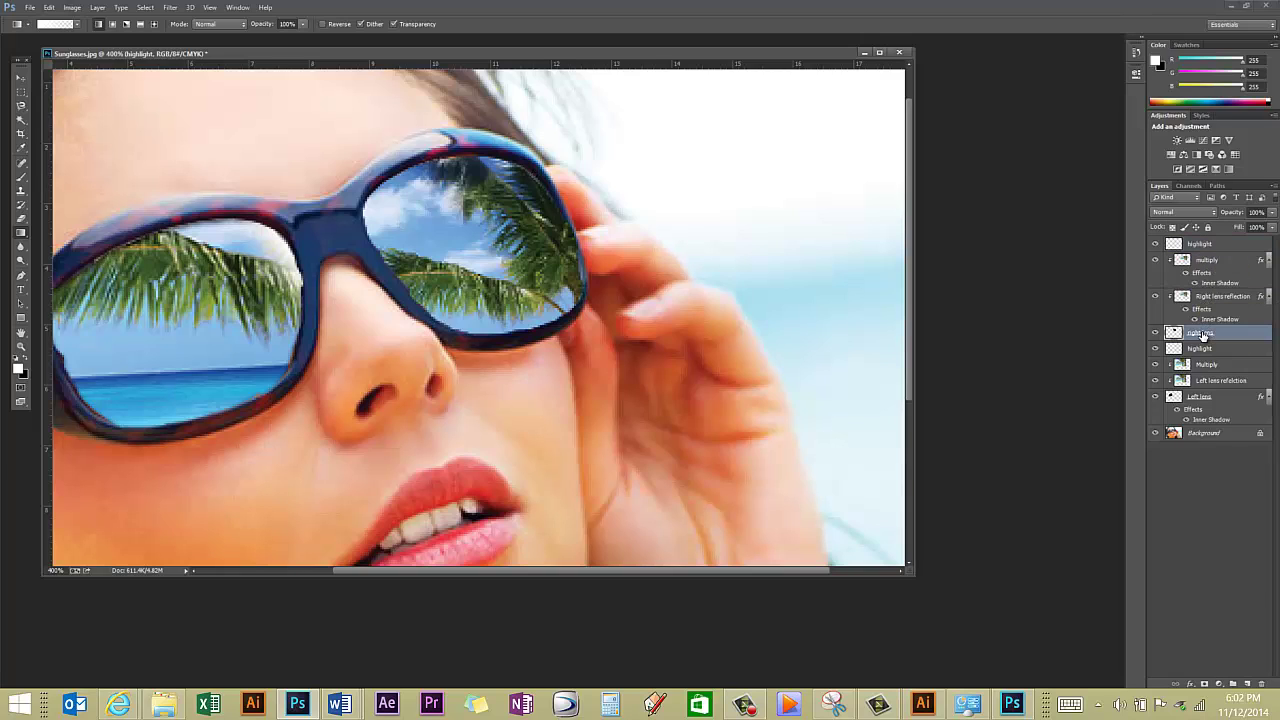
ctrl+click(1173, 334)
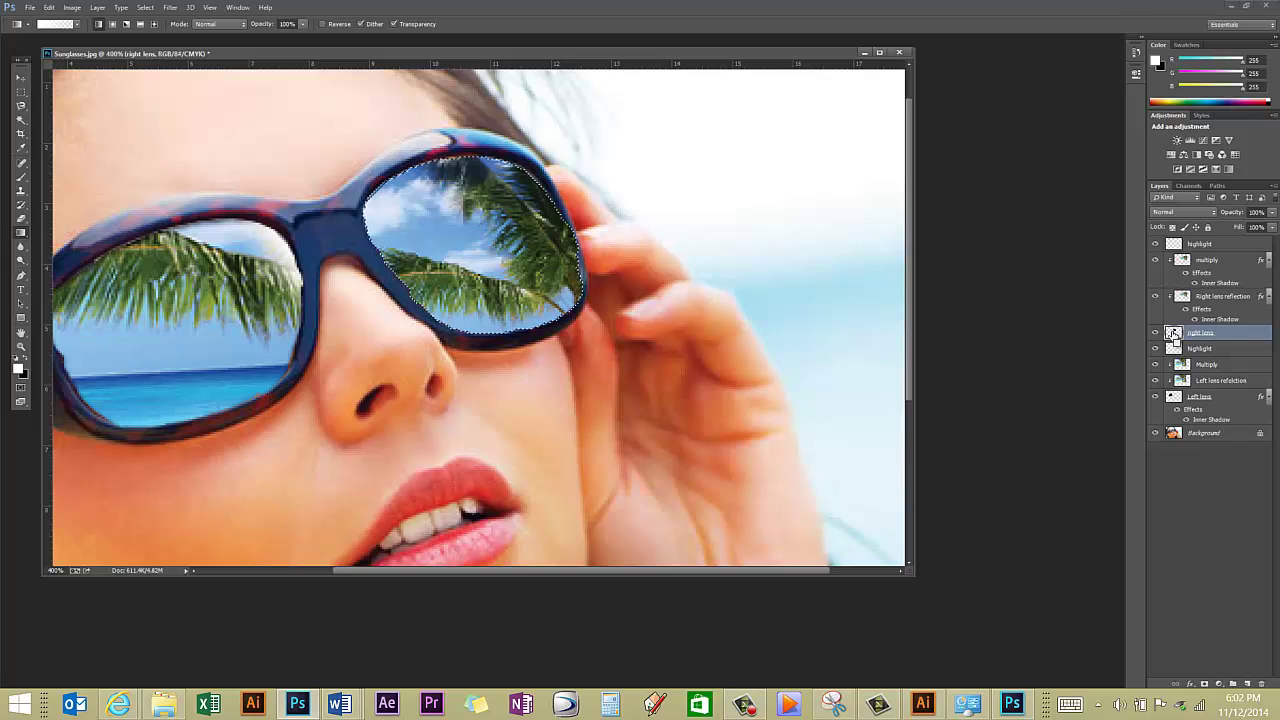
click(1222, 245)
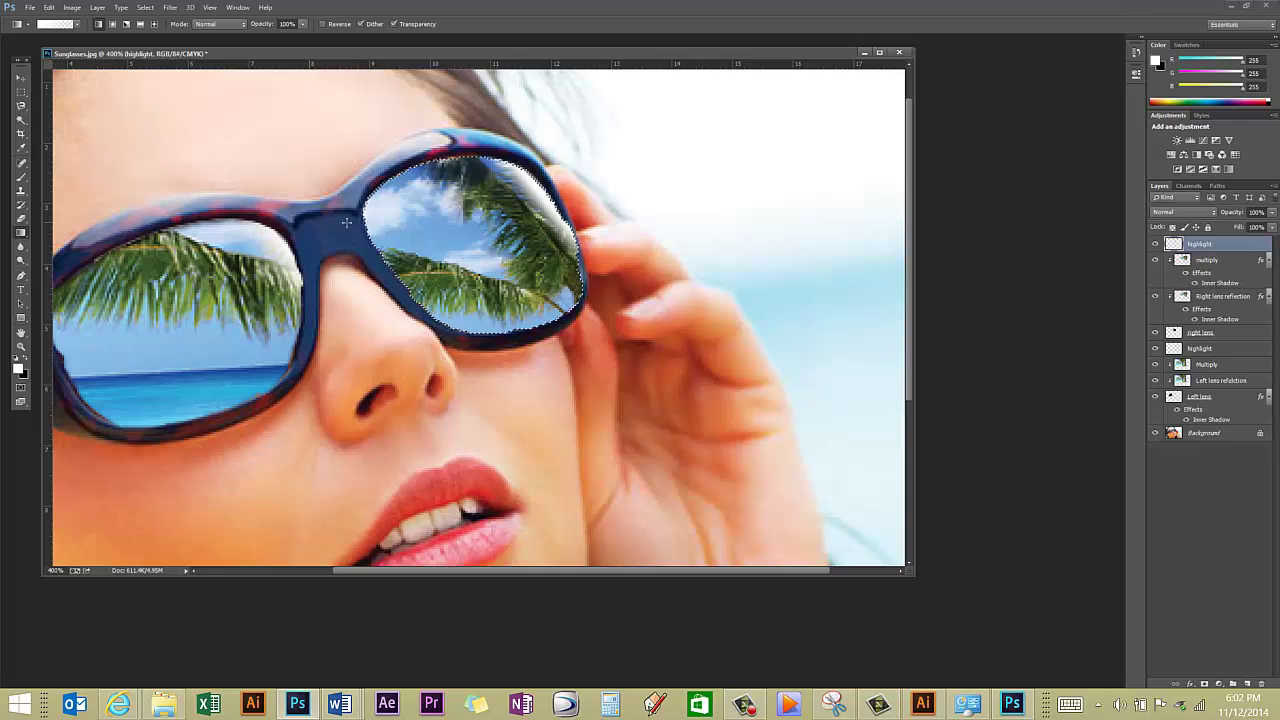
click(755, 177)
key(ctrl+z)
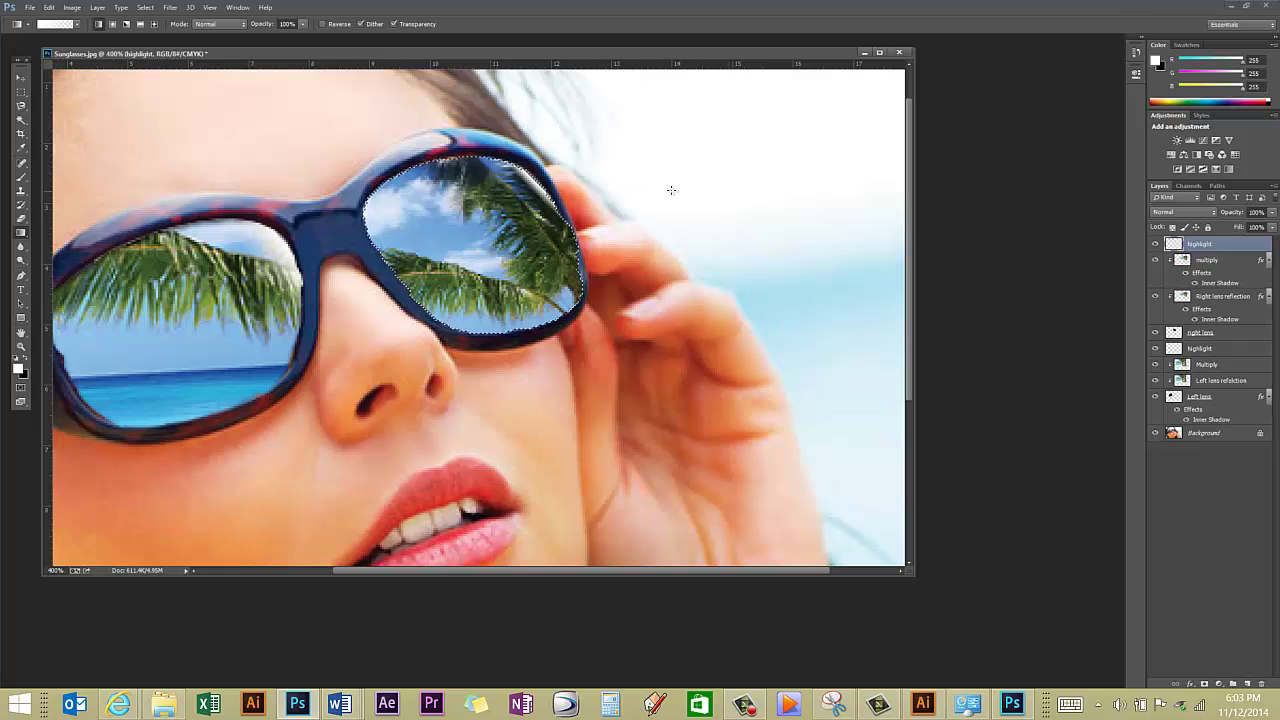
Start saving a copy of the image as JPEG, with a file name made of the student's surname followed by "sunglasses".
click(31, 8)
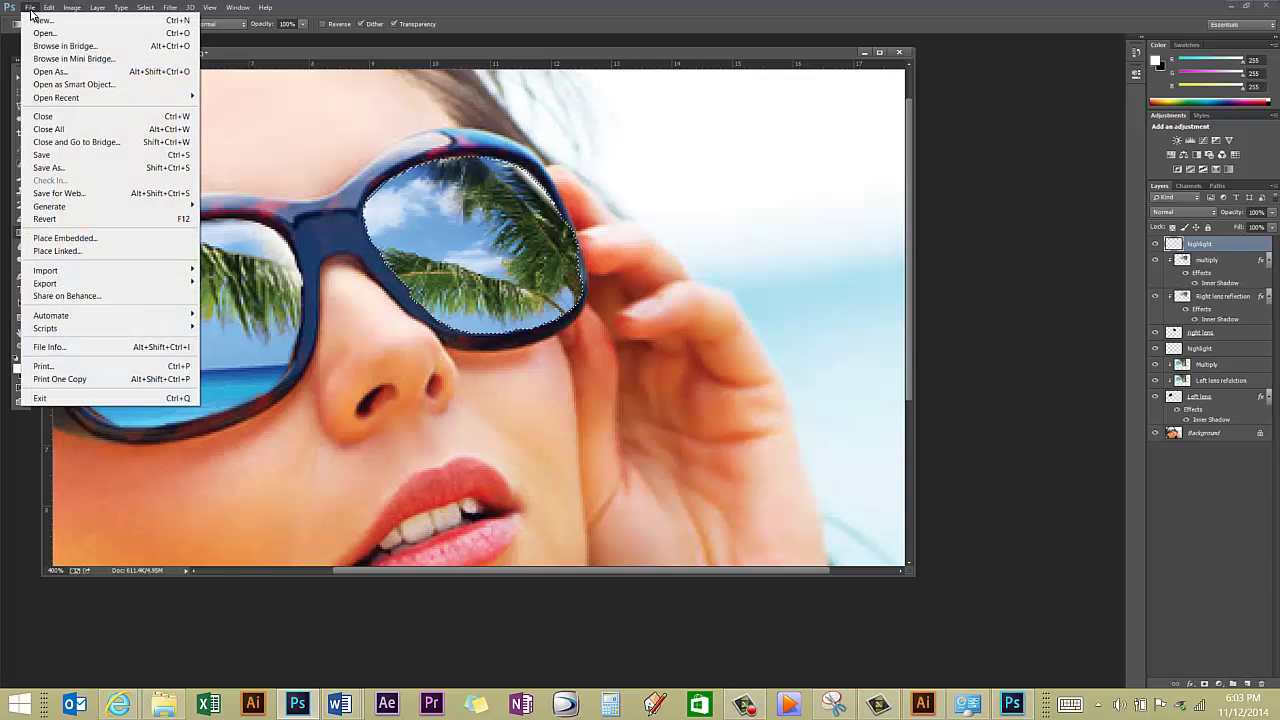
click(66, 167)
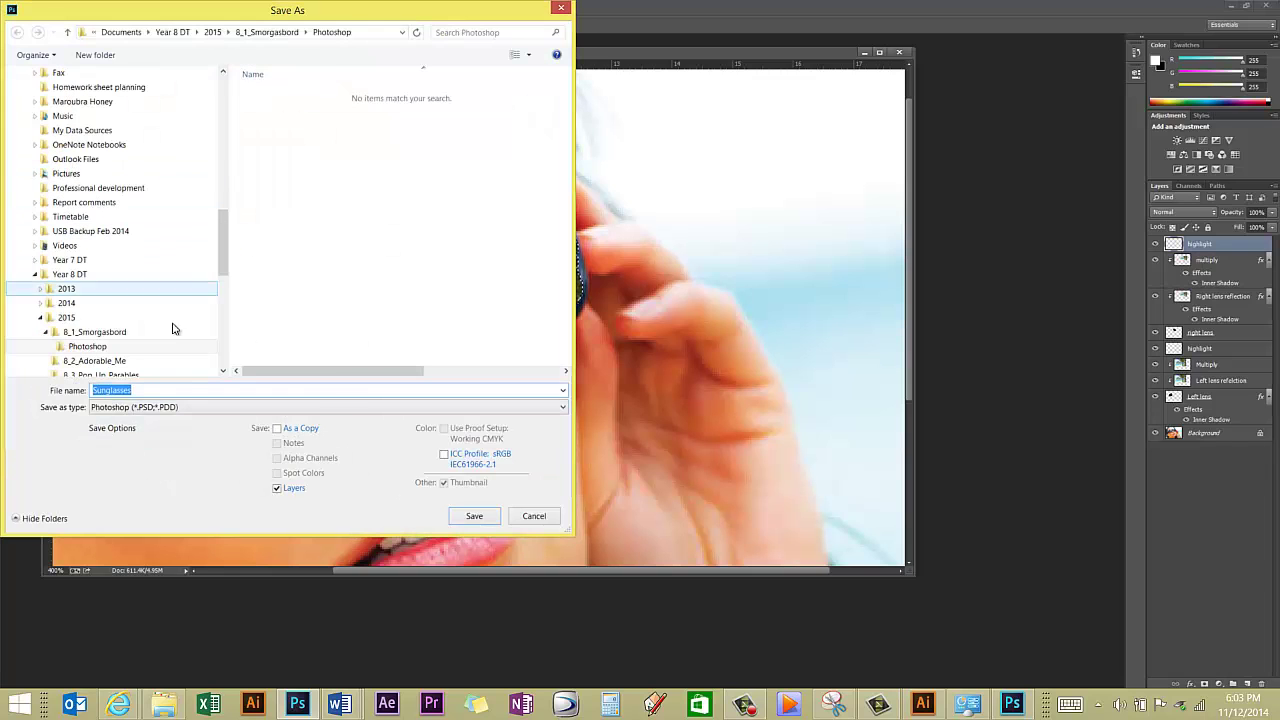
click(191, 412)
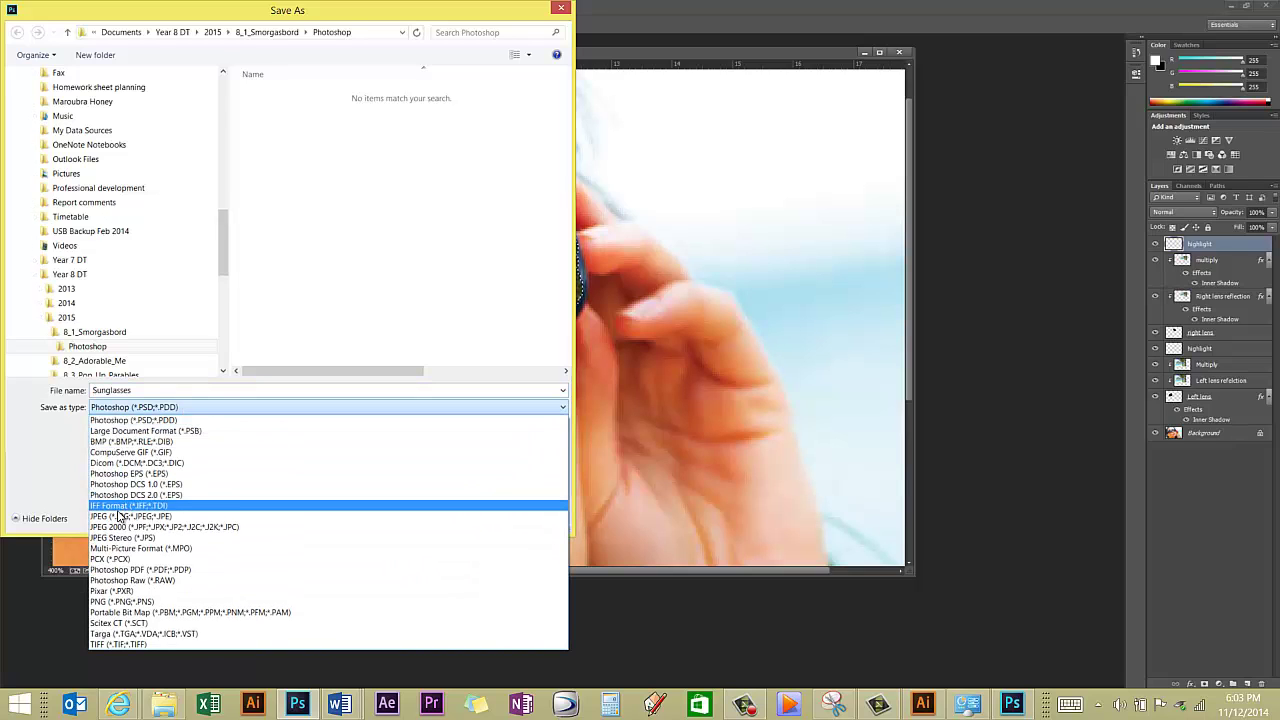
click(113, 517)
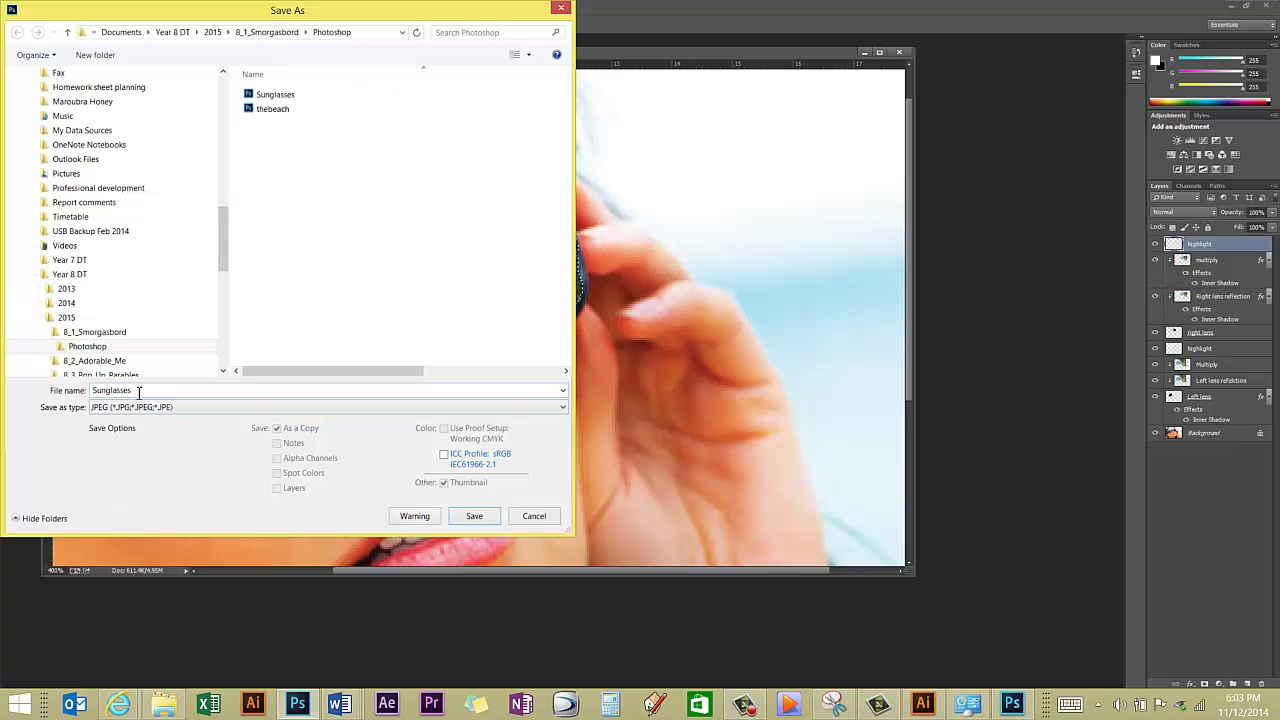
double_click(101, 391)
text(Wilkins)
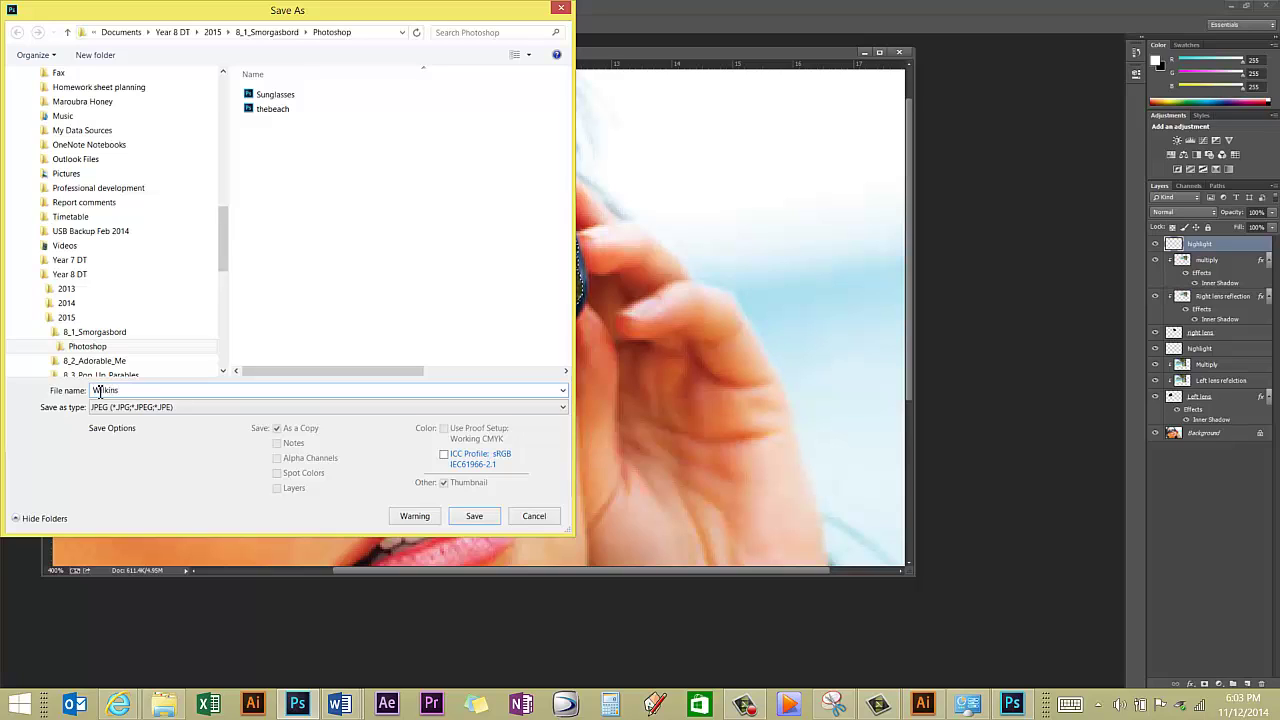
text(atkins sunglasses)
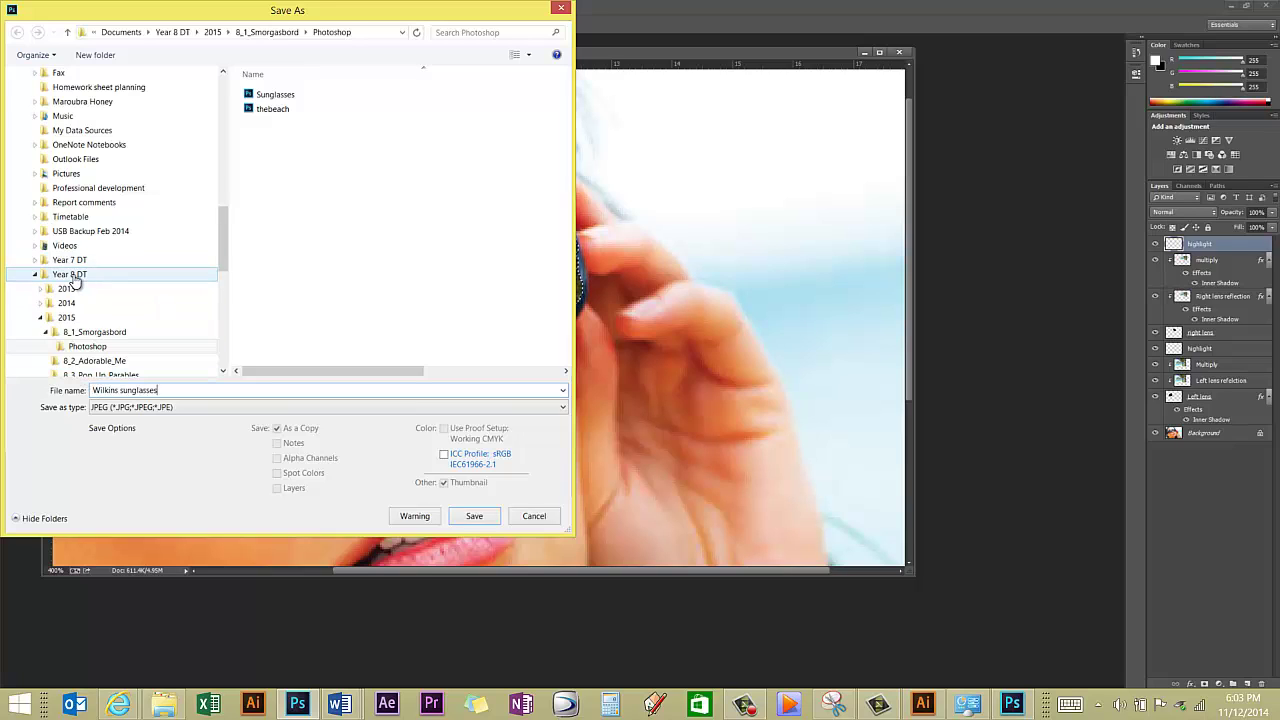
Save the JPEG copy into the folder Year 8 DT > 2015 > 8_1_Smorgasbord > Photoshop.
click(72, 275)
double_click(265, 123)
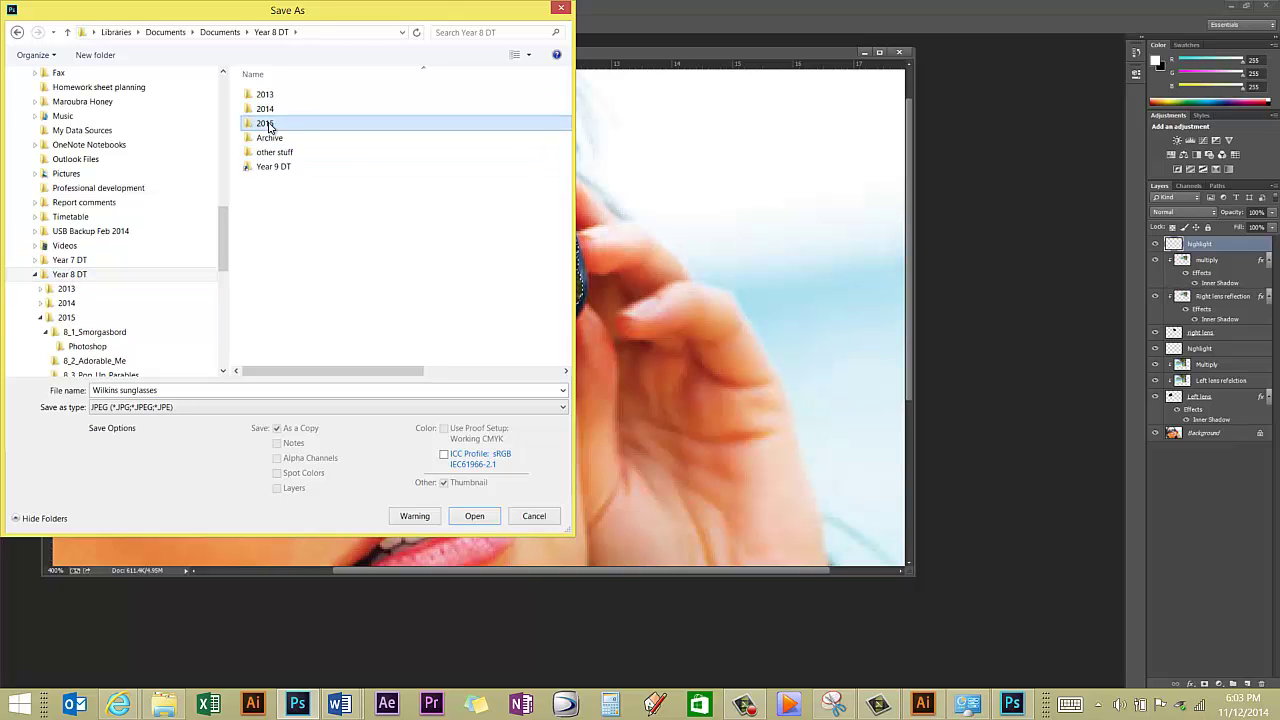
double_click(286, 94)
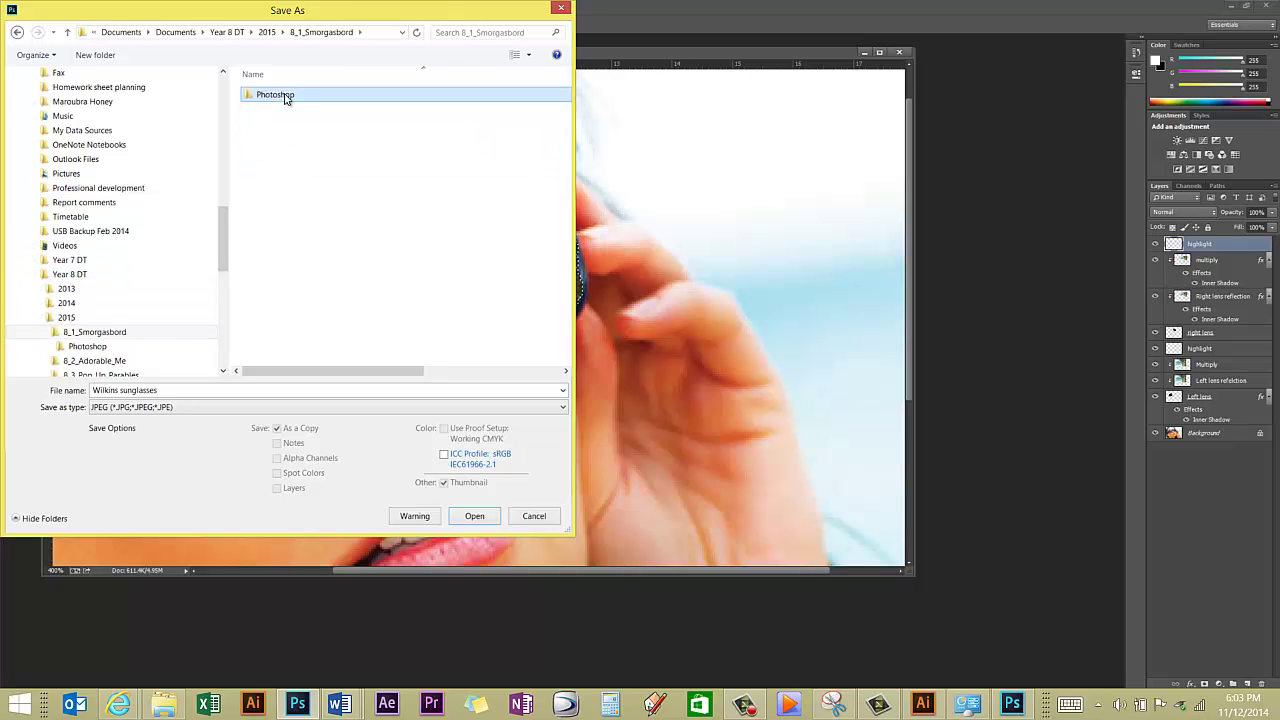
double_click(286, 95)
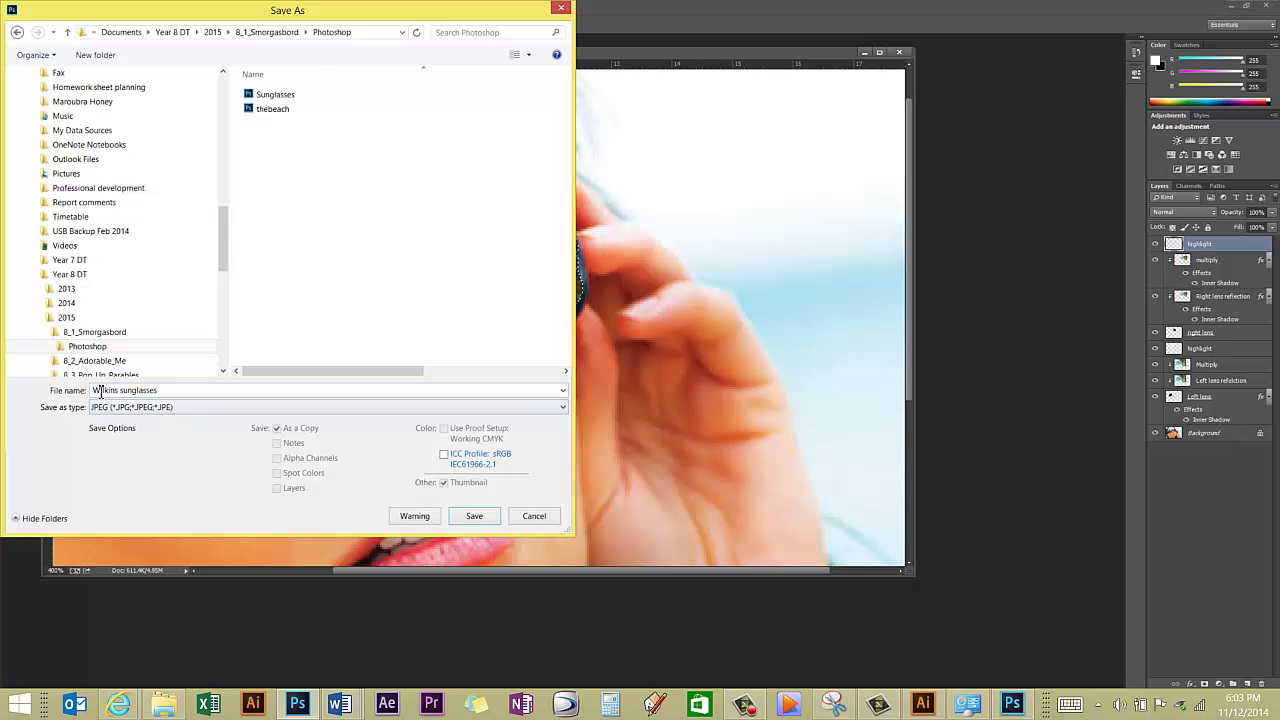
click(476, 522)
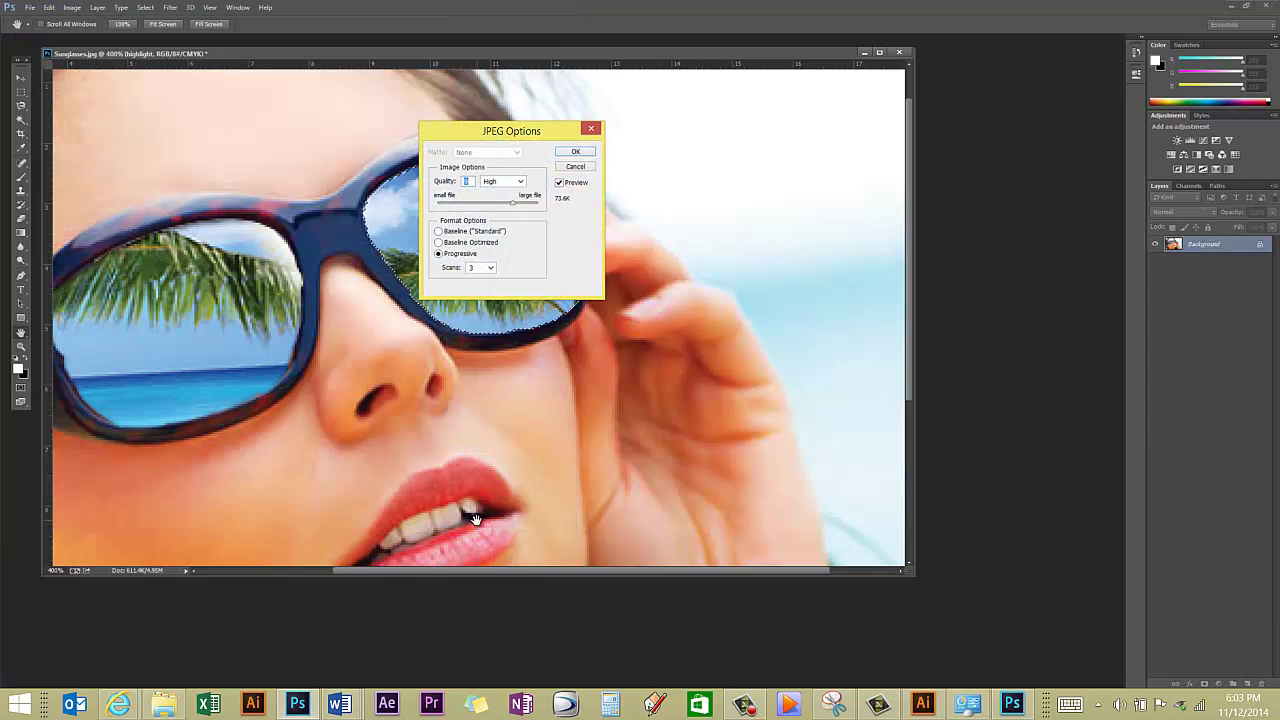